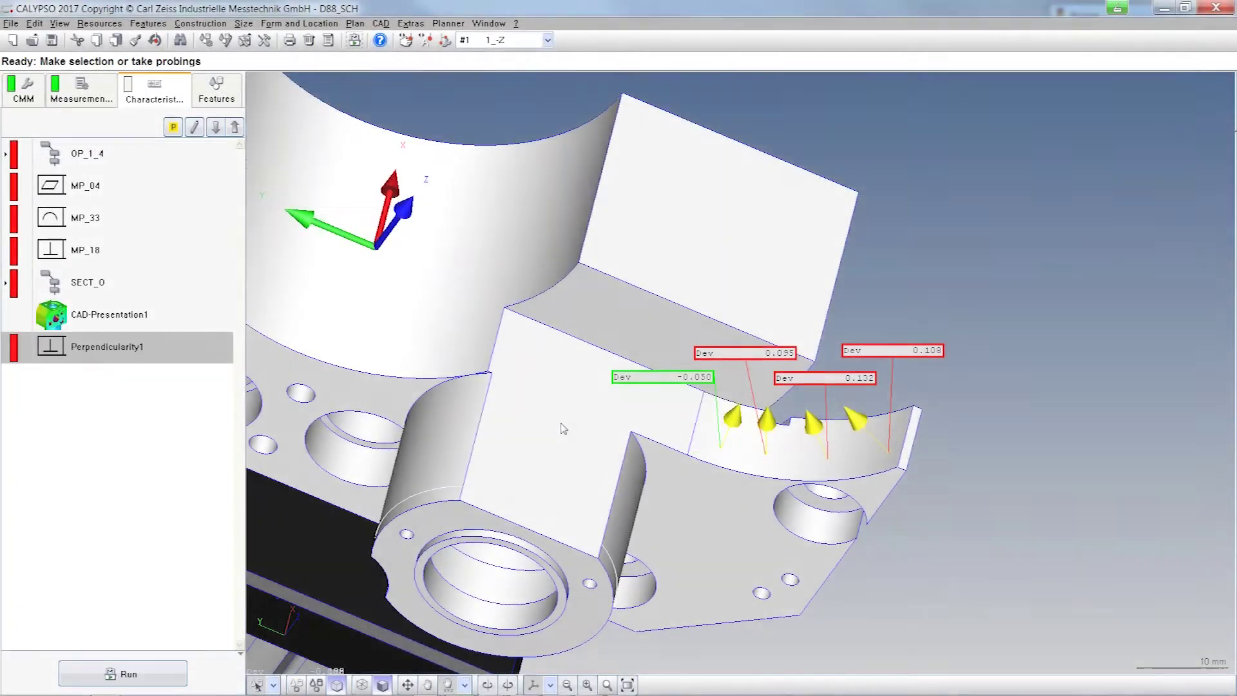
# Rotate the part to face the front and clear the perpendicularity deviation labels.
pyautogui.moveTo(566, 354); pyautogui.dragTo(804, 276, button='middle')
pyautogui.click(804, 276)
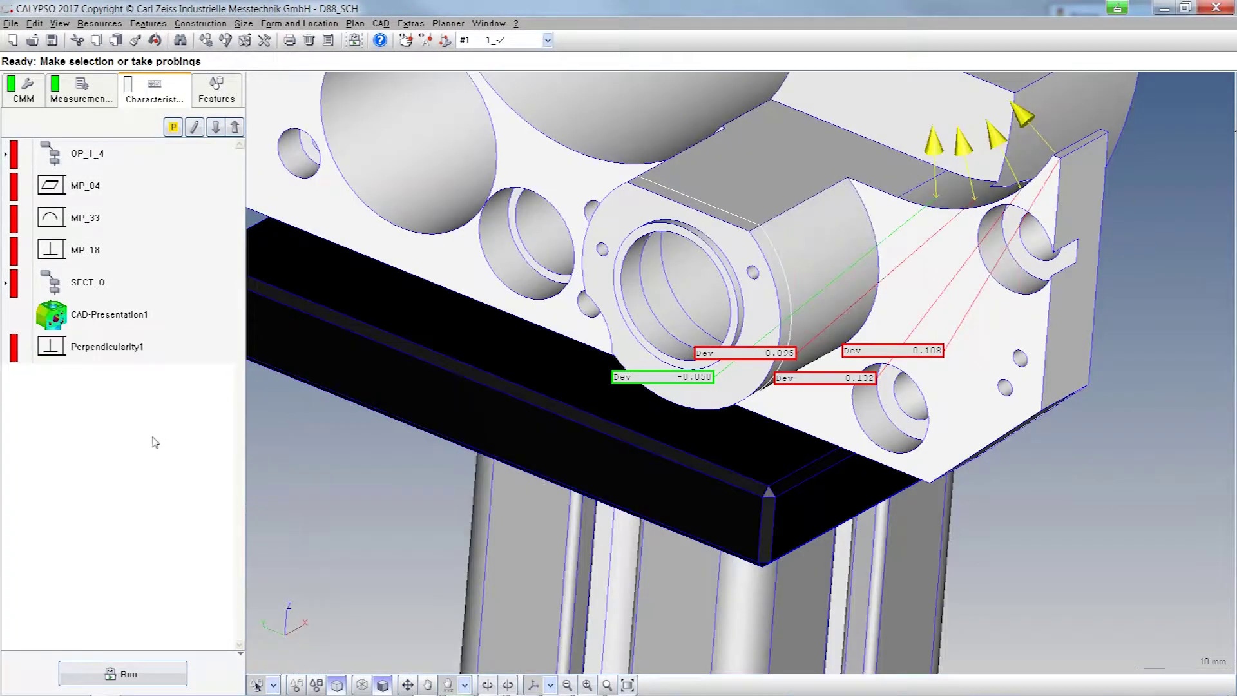
pyautogui.moveTo(469, 271); pyautogui.dragTo(620, 452, button='middle')
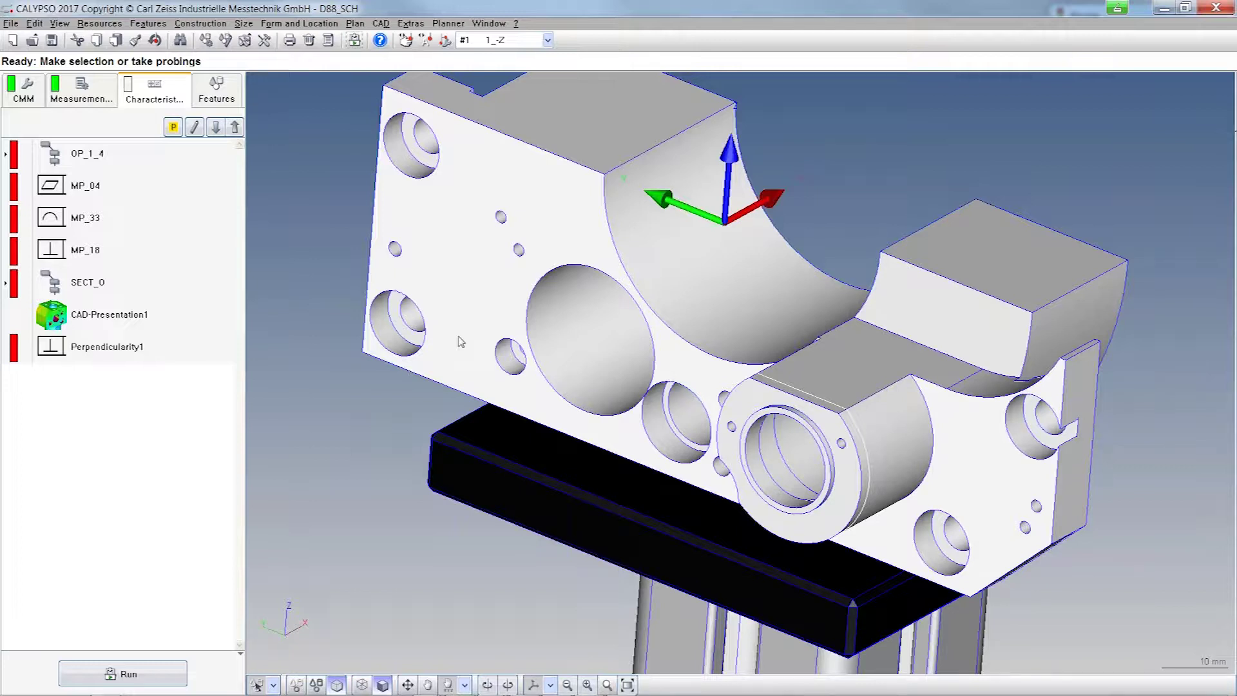
# From Size > Distance, add a simple, a caliper and a polar caliper distance characteristic.
pyautogui.click(243, 23)
pyautogui.moveTo(277, 67)
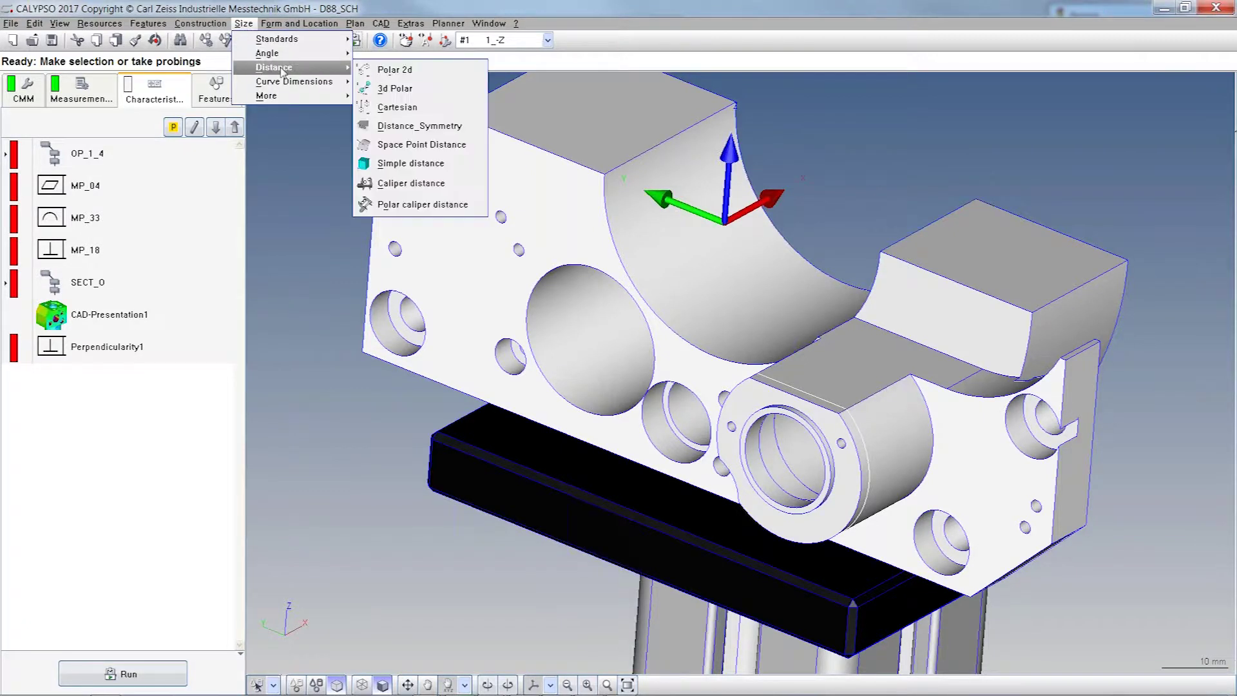
pyautogui.click(412, 167)
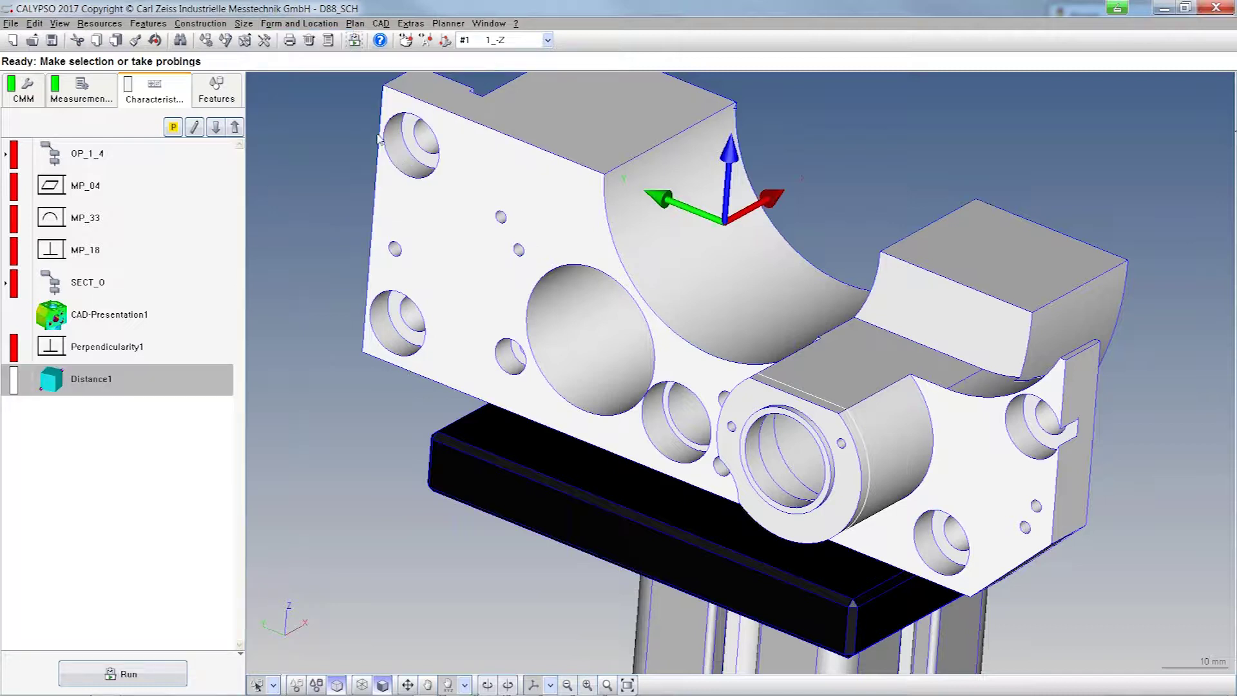
pyautogui.click(244, 23)
pyautogui.moveTo(321, 67)
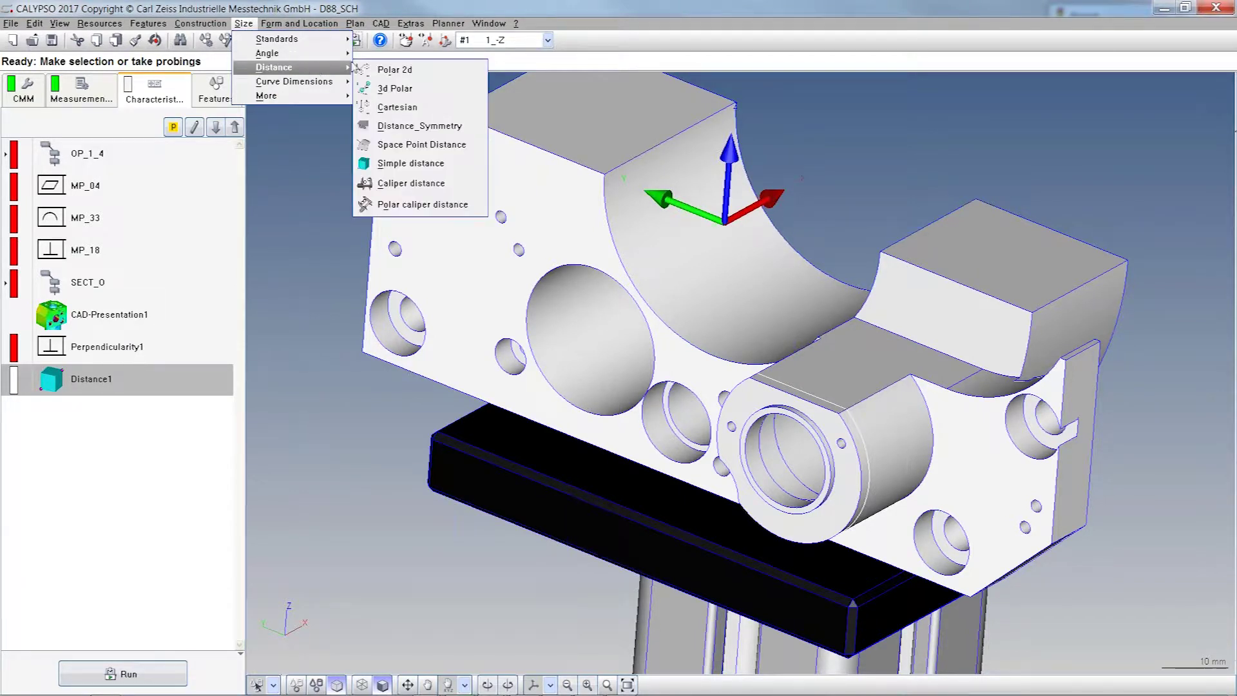
pyautogui.click(418, 184)
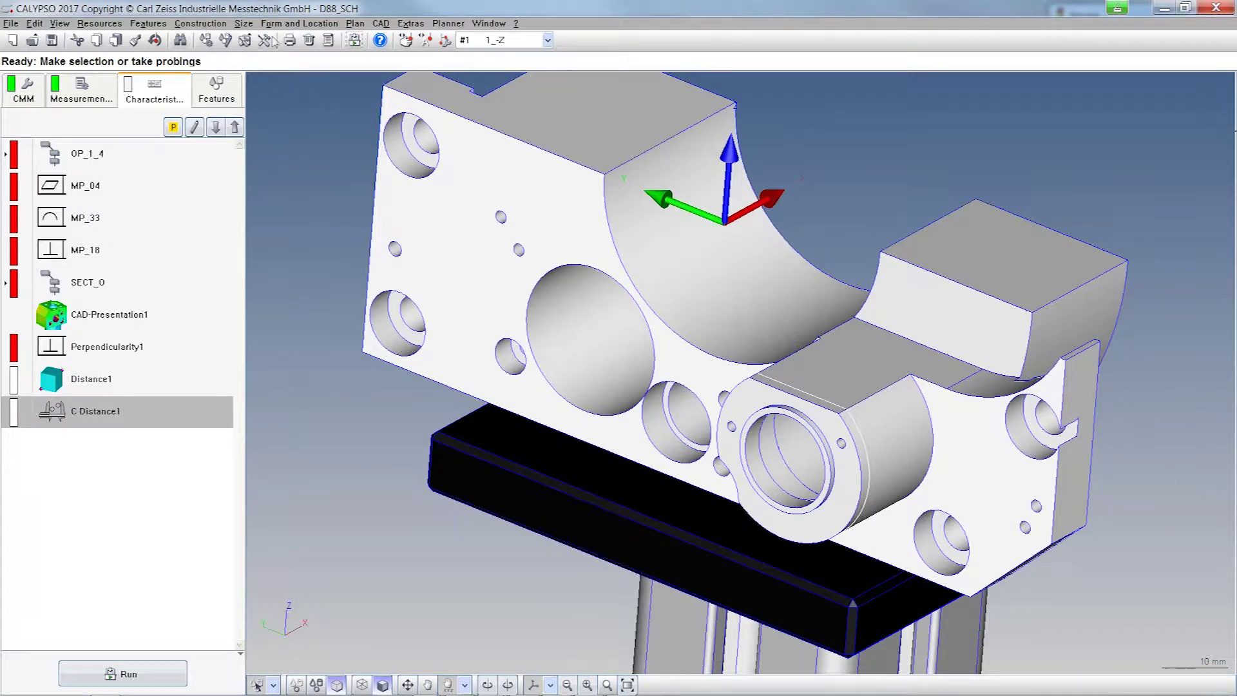
pyautogui.click(244, 23)
pyautogui.moveTo(350, 70)
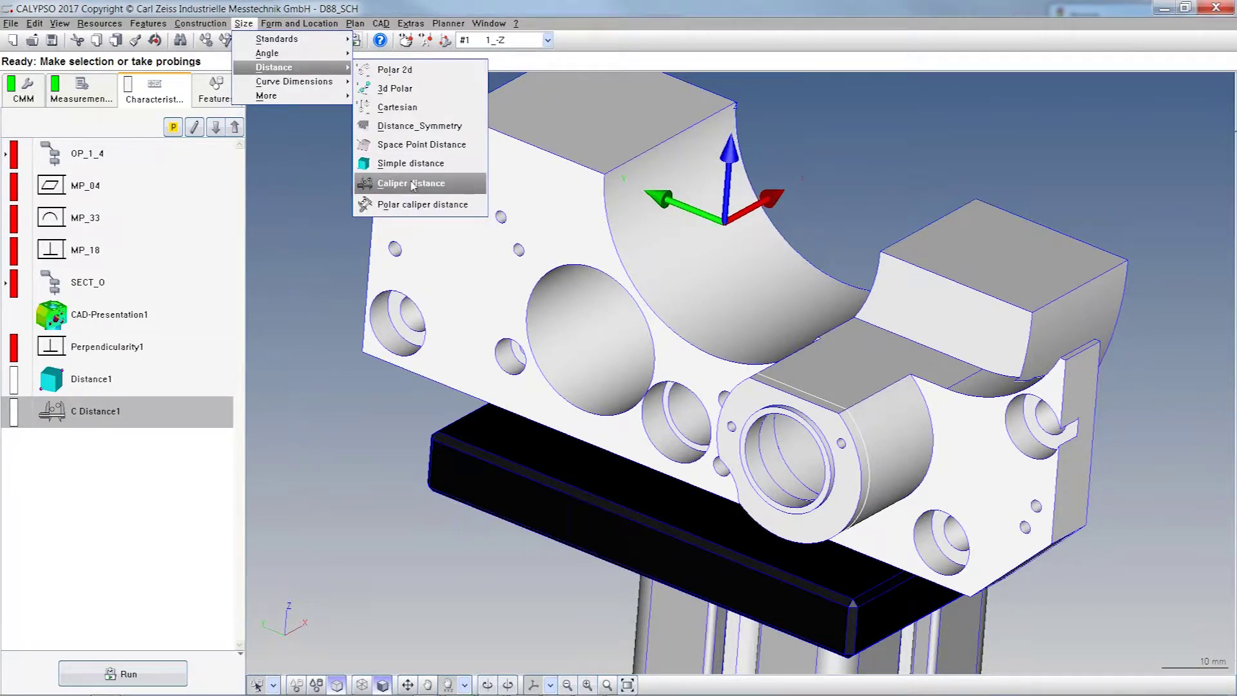
pyautogui.click(414, 205)
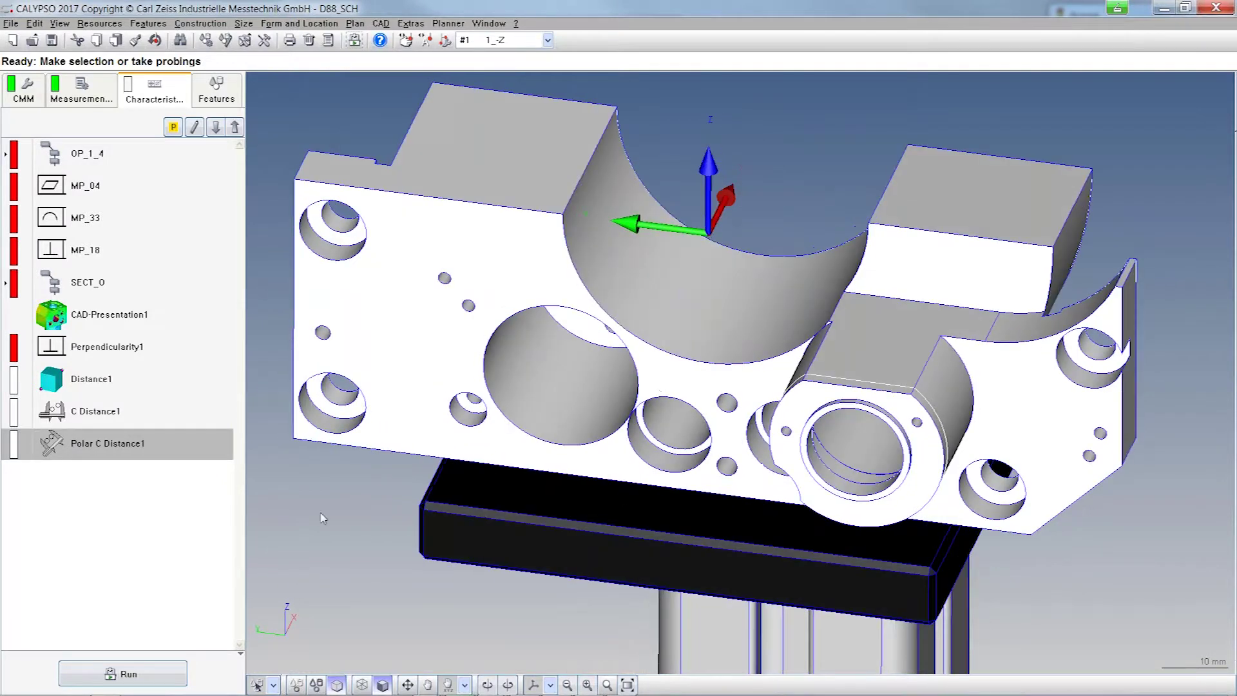
# Define Circle1 on the lower-left counterbore and Circle2 on the large hole as circles on cylinders.
pyautogui.click(274, 685)
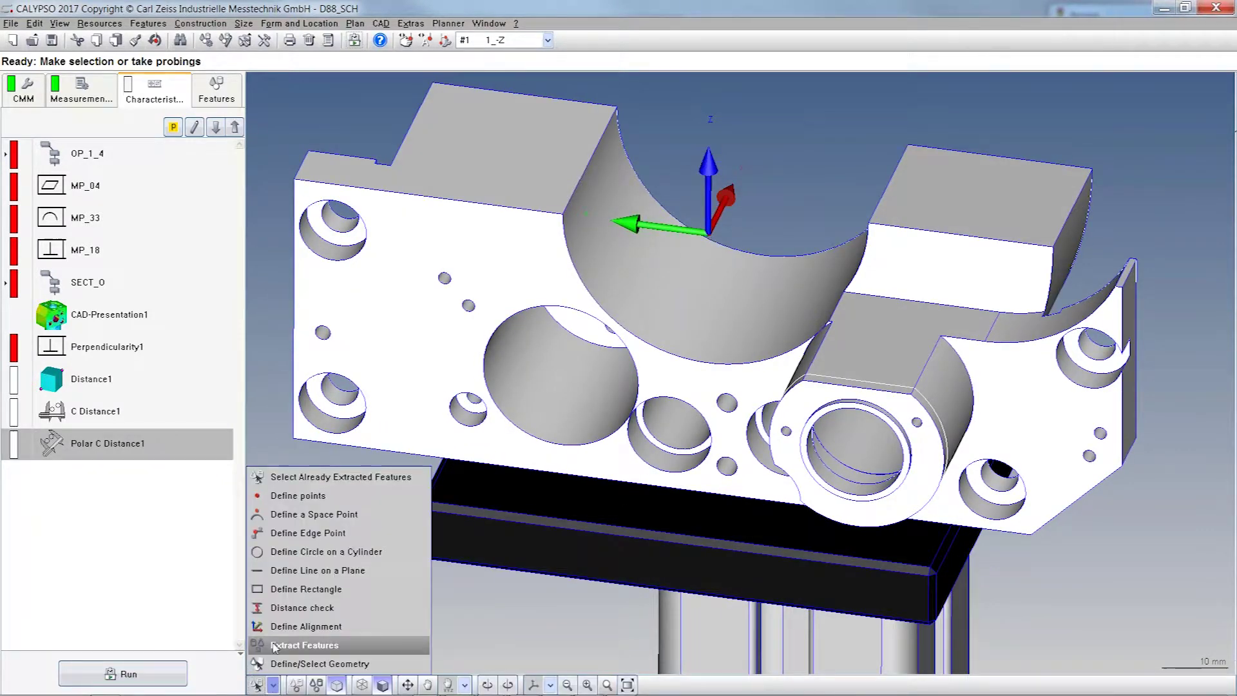
pyautogui.click(302, 551)
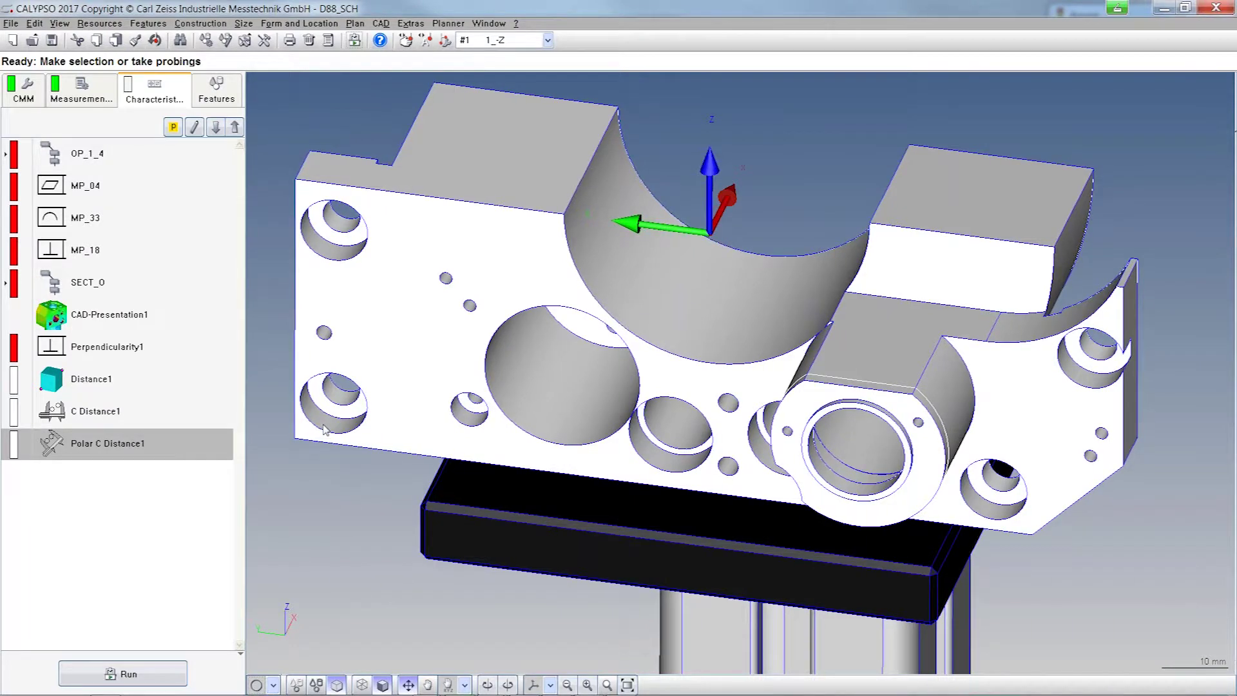
pyautogui.click(326, 430)
pyautogui.scroll(-2, 132, 623)
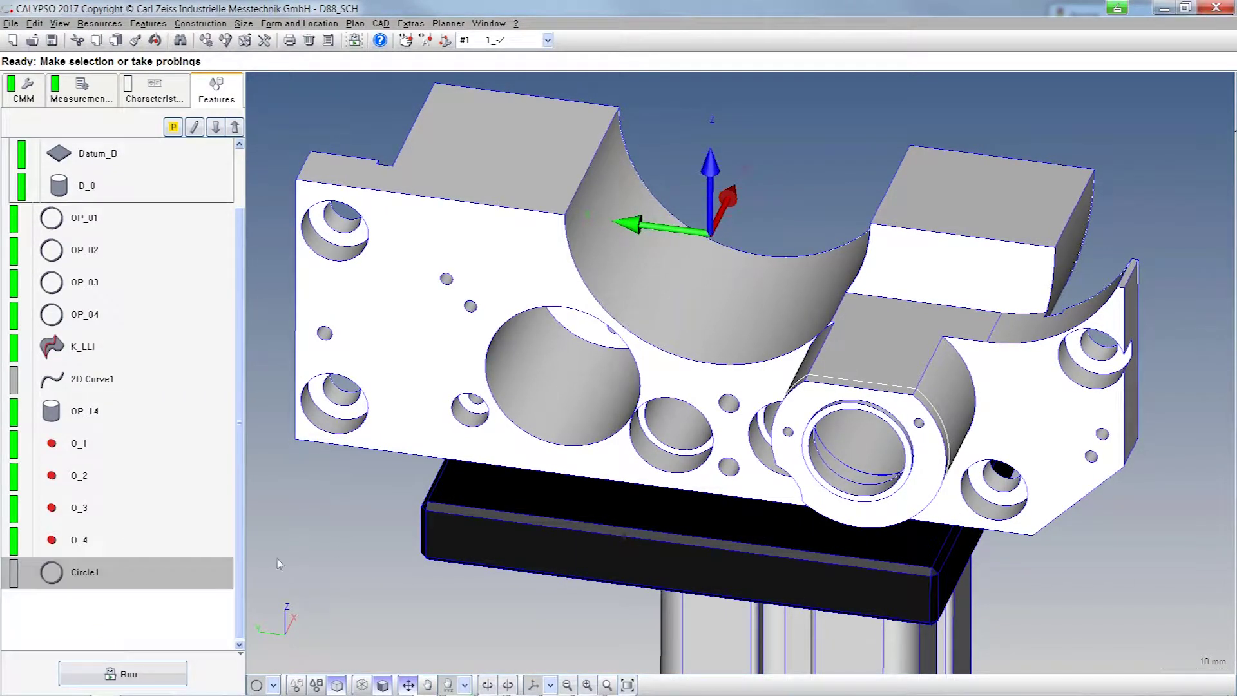
pyautogui.click(519, 427)
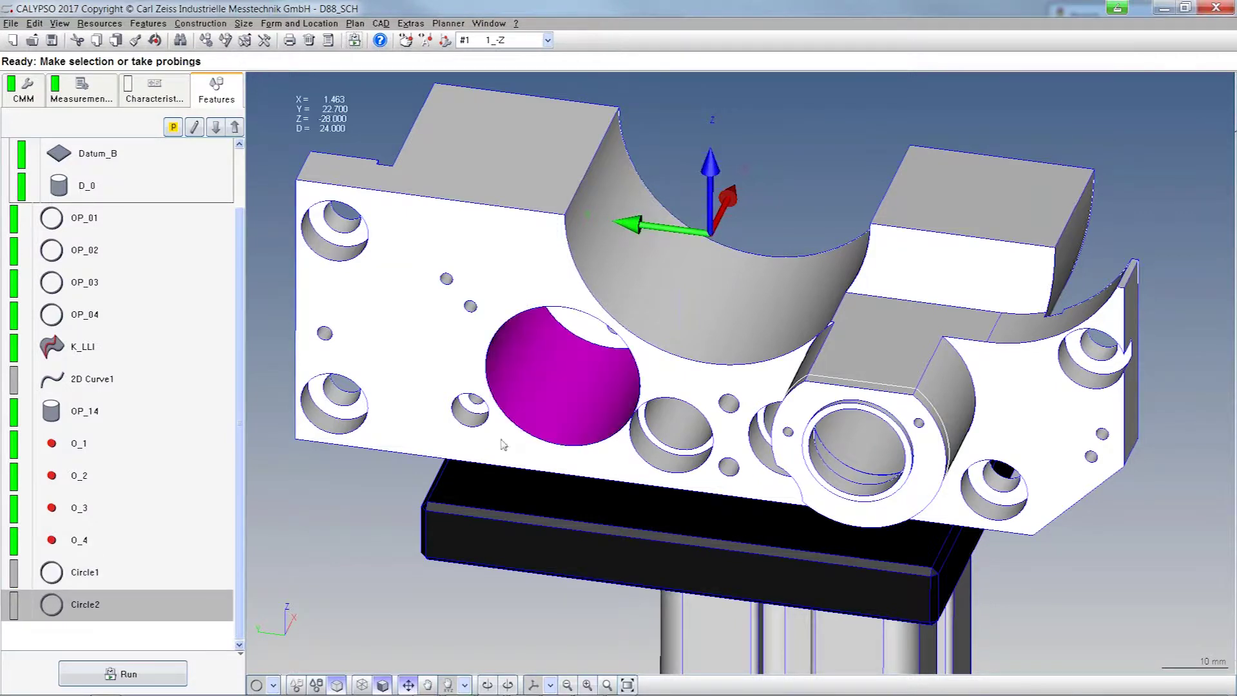
# Generate Circle1 and Circle2 together and return to the characteristics list.
pyautogui.click(94, 578)
pyautogui.keyDown('ctrl'); pyautogui.click(83, 605); pyautogui.keyUp('ctrl')
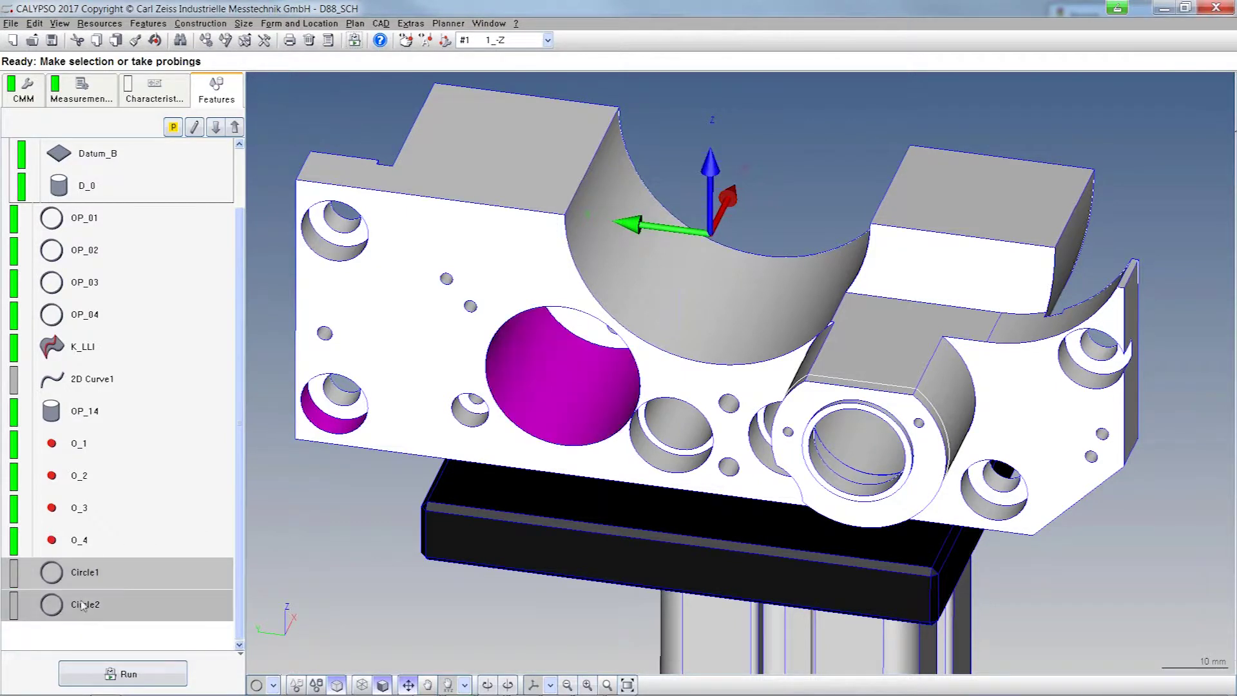
pyautogui.doubleClick(81, 603)
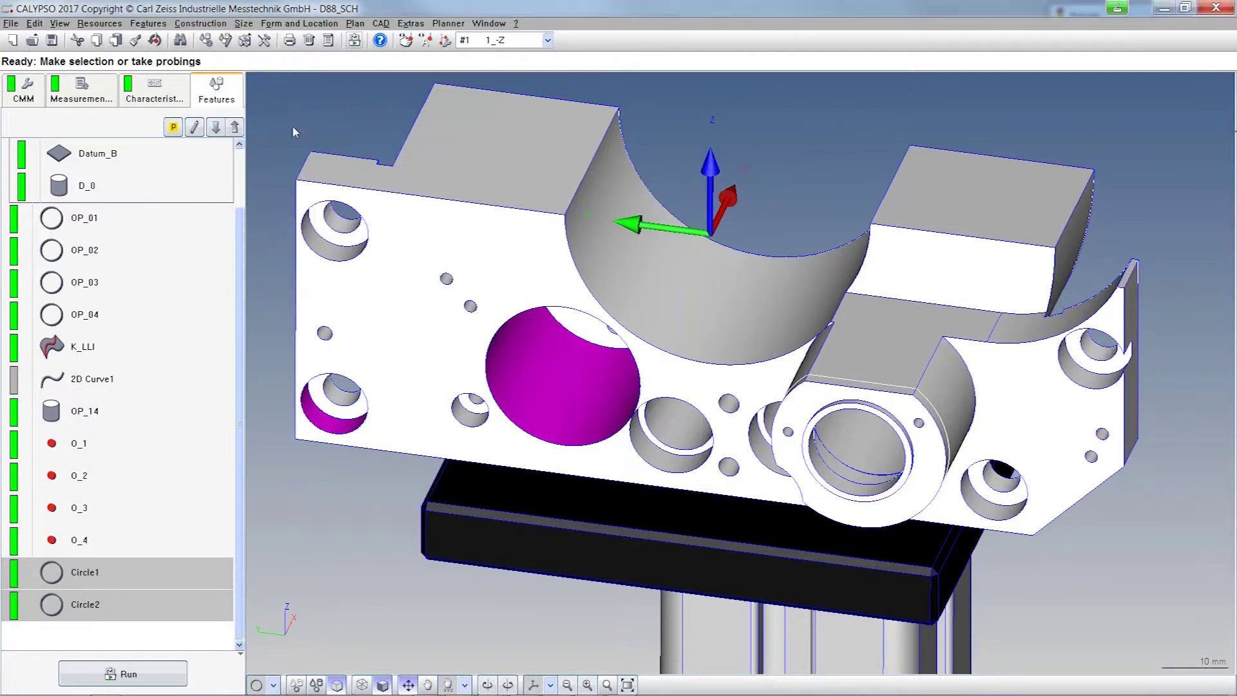
pyautogui.click(158, 90)
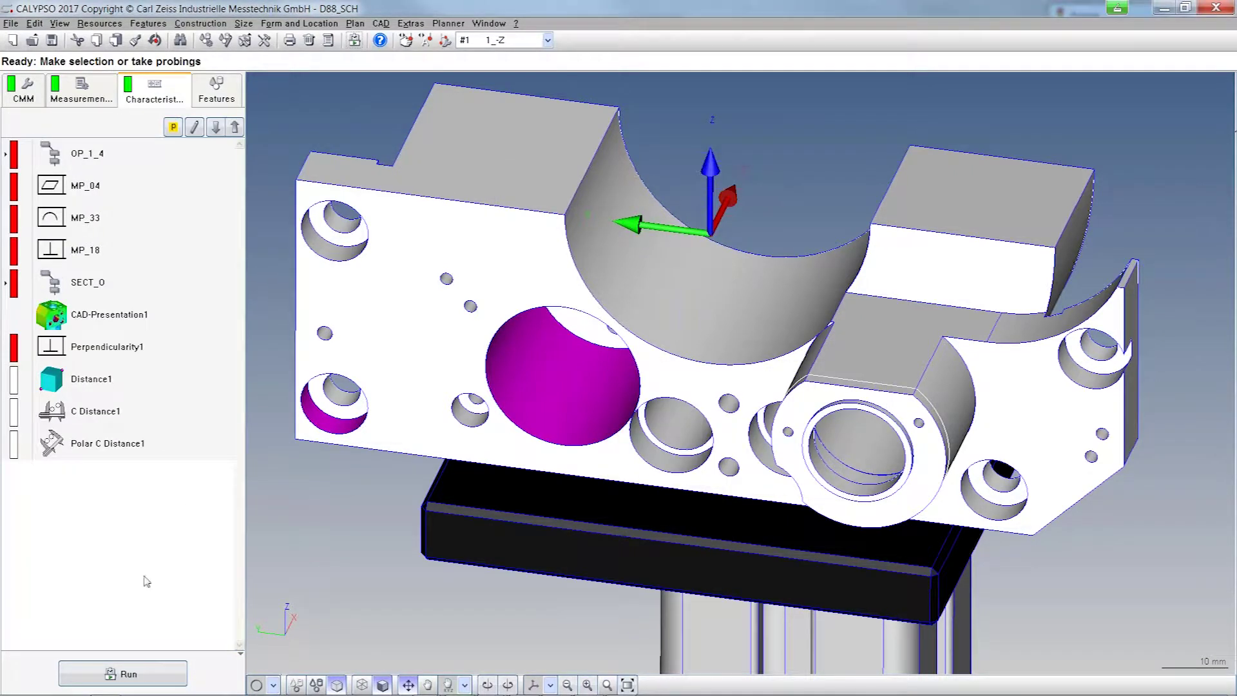
# Set Distance1's first feature to Circle1 and its second feature to Circle2.
pyautogui.doubleClick(108, 380)
pyautogui.click(195, 224)
pyautogui.click(197, 327)
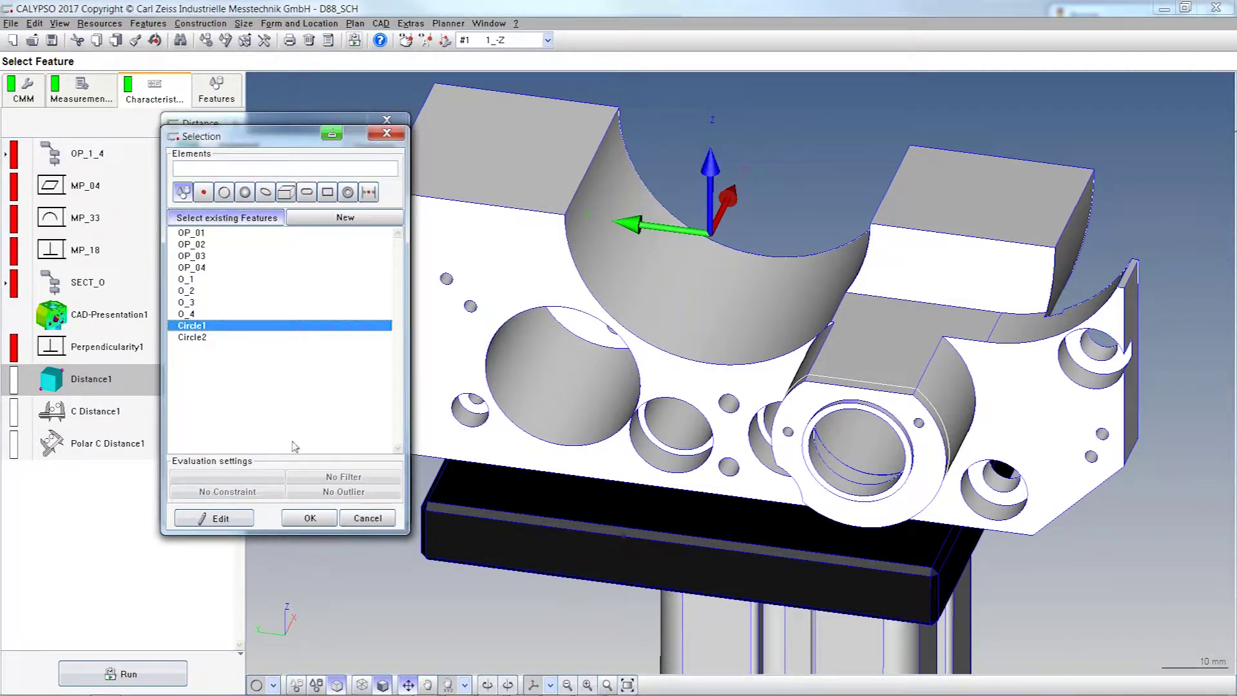
pyautogui.click(316, 519)
pyautogui.click(193, 274)
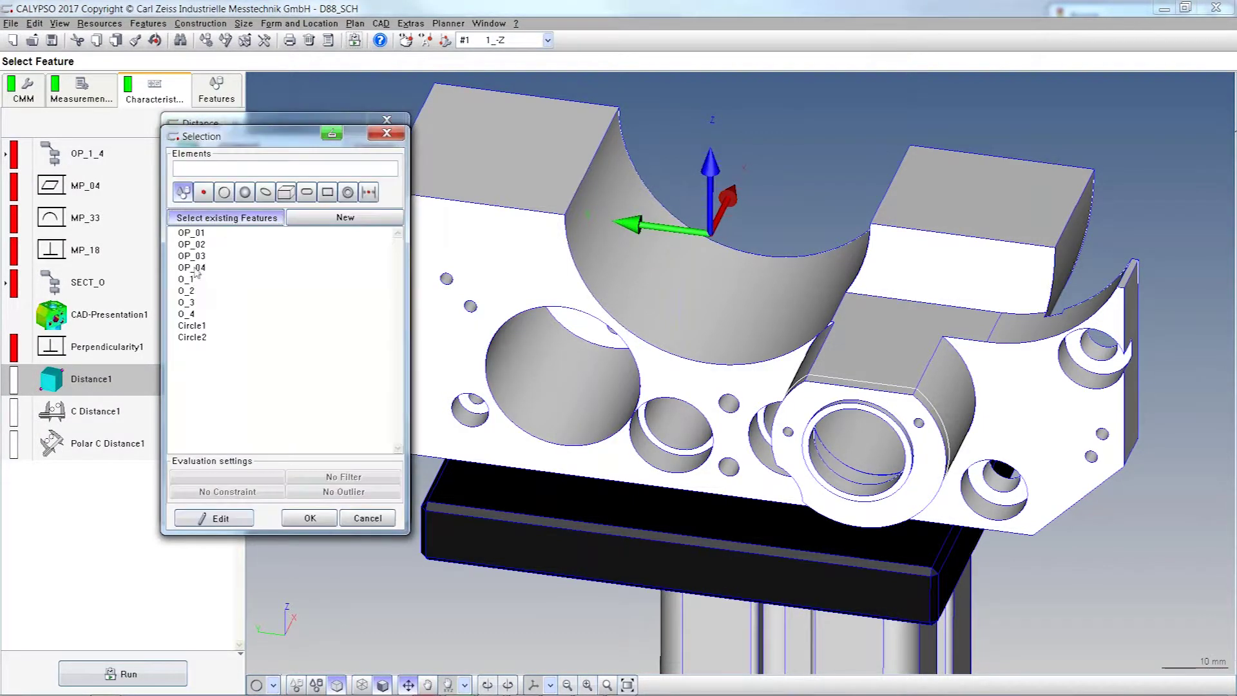
pyautogui.click(200, 337)
pyautogui.click(308, 519)
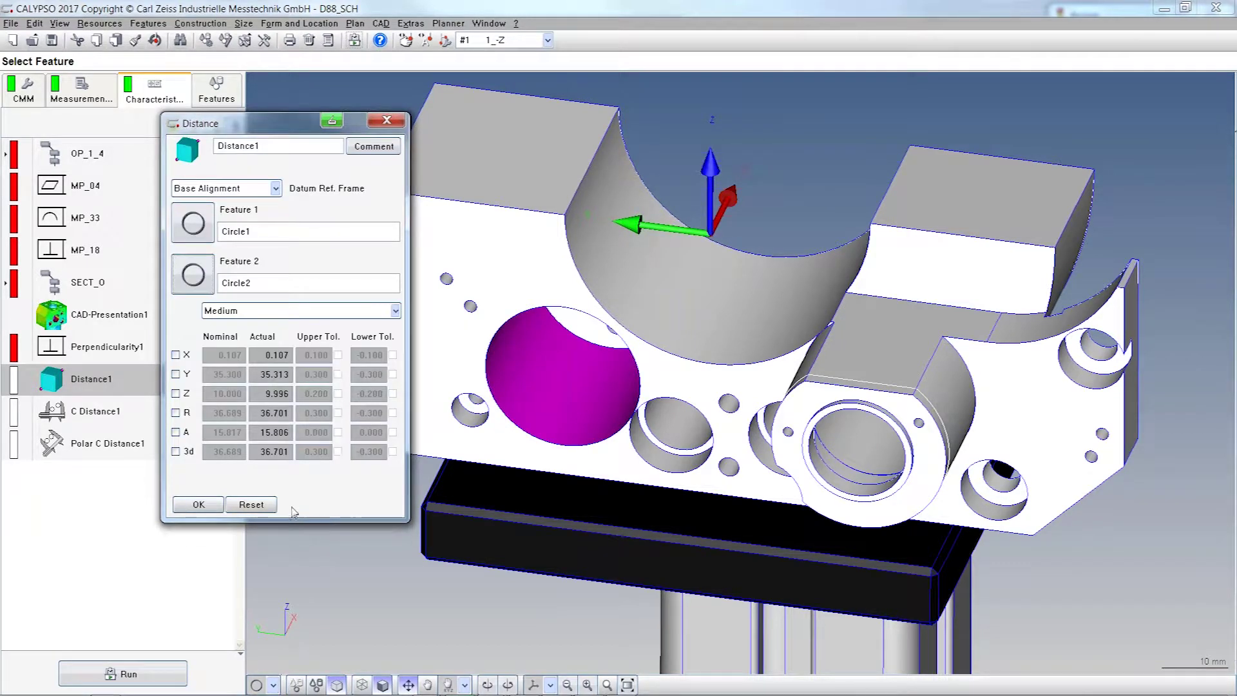
# Enable the Y distance (nominal 35.300 ±0.300) and confirm the Distance1 settings.
pyautogui.click(175, 374)
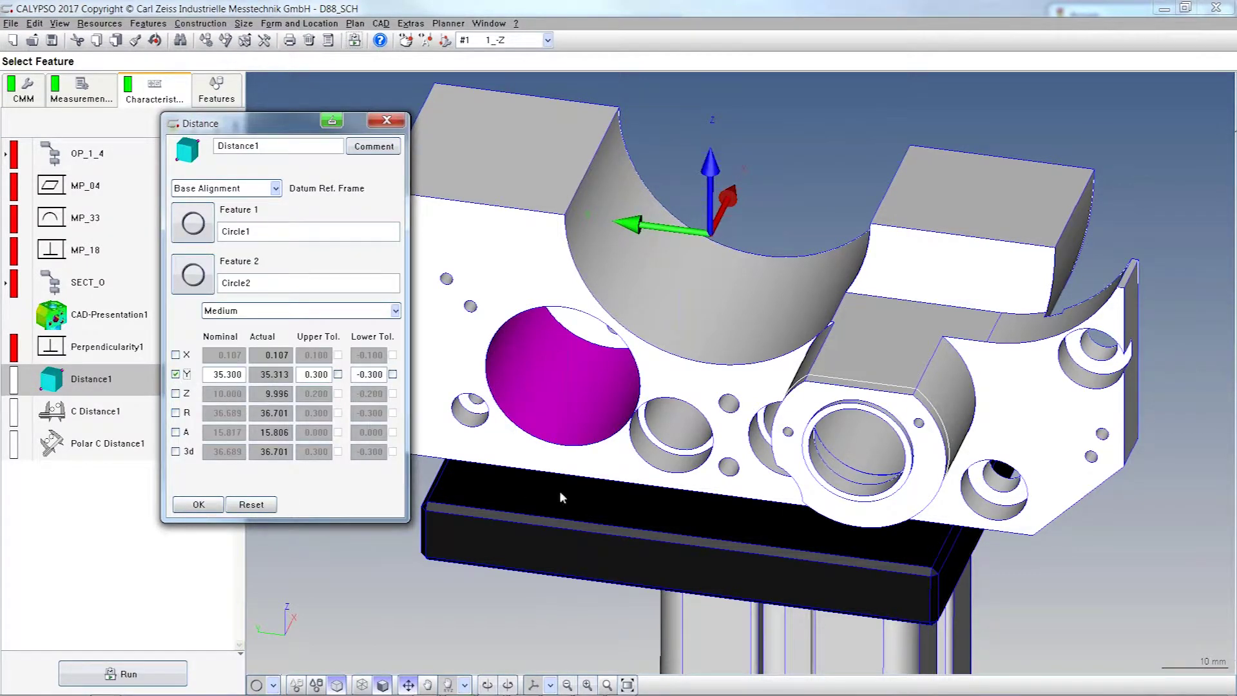
pyautogui.moveTo(560, 495); pyautogui.dragTo(690, 536)
pyautogui.moveTo(581, 545); pyautogui.dragTo(716, 488, button='middle')
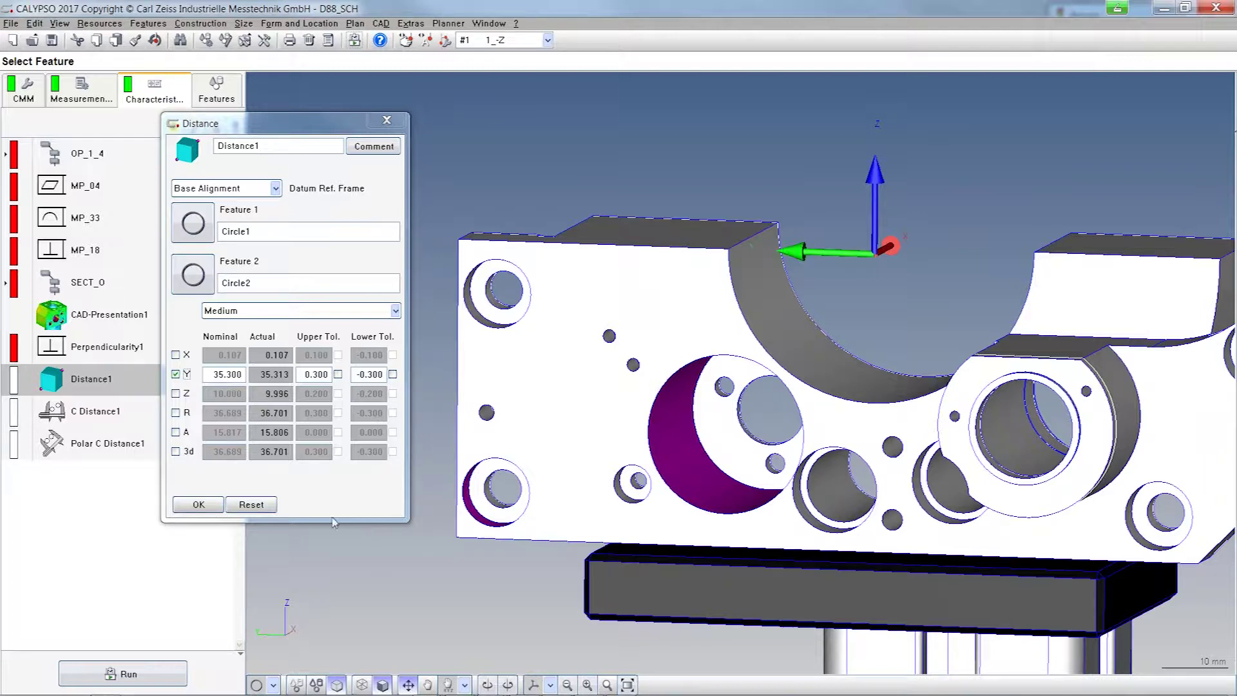
pyautogui.click(201, 507)
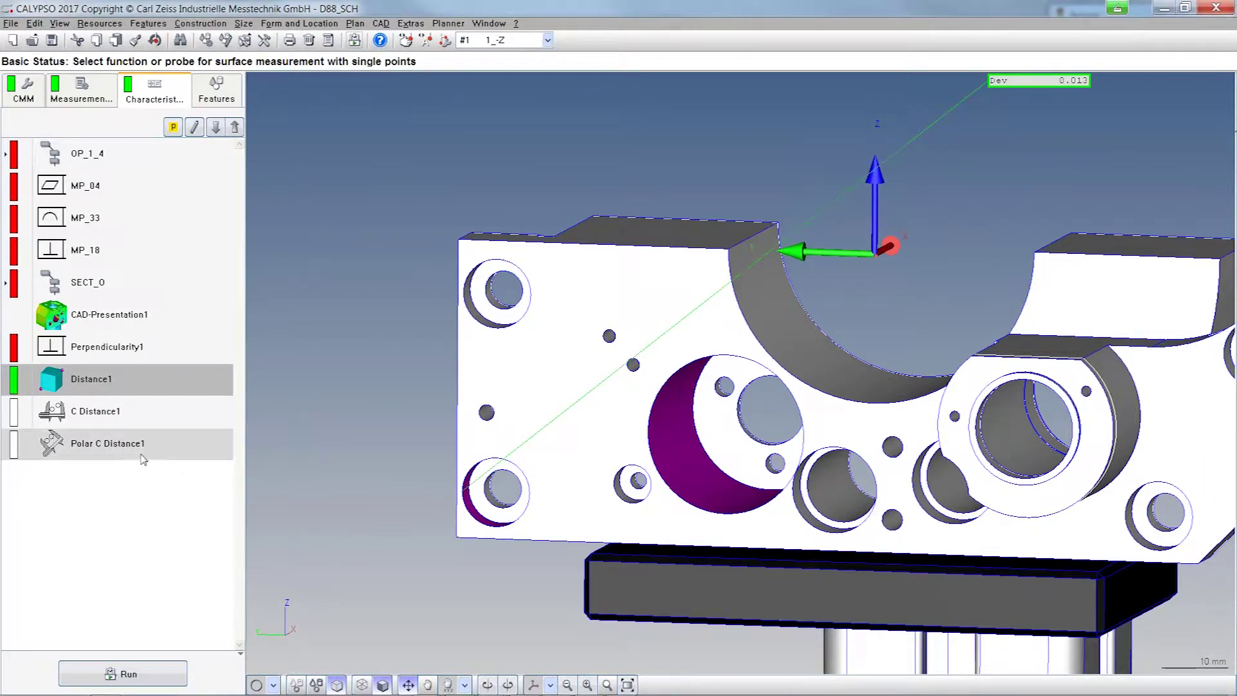
# Open C Distance1 and set its features to Circle1 and Circle2.
pyautogui.click(129, 417)
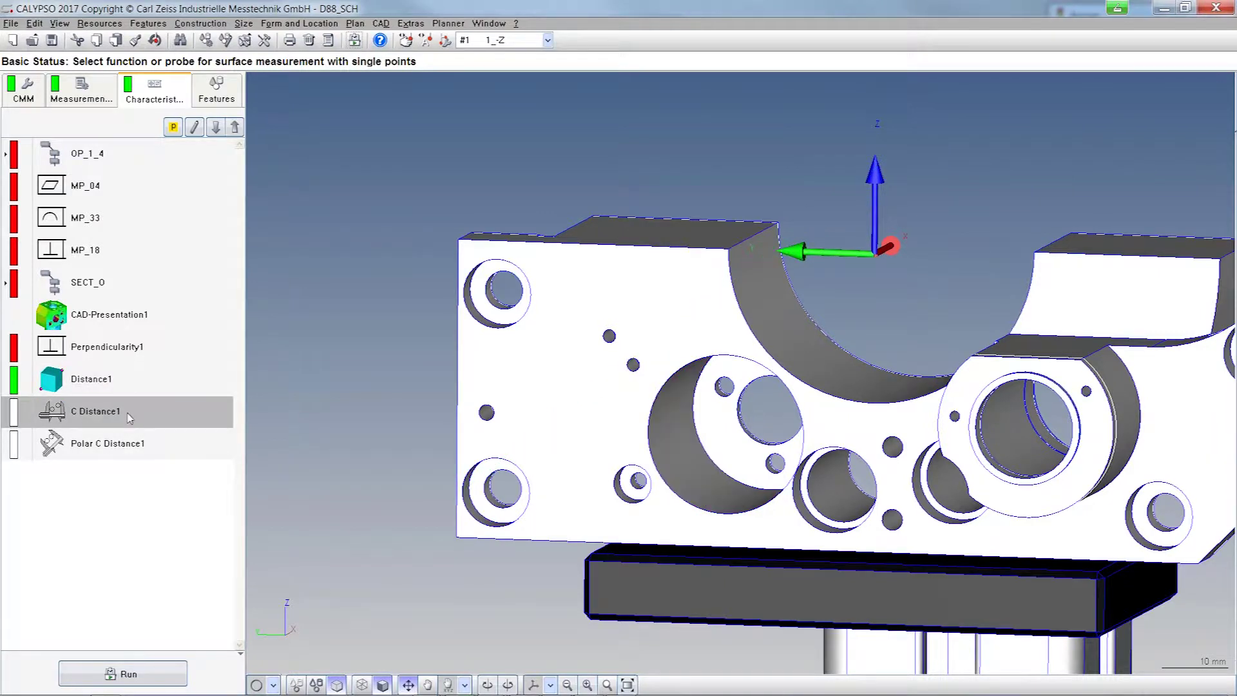
pyautogui.doubleClick(129, 417)
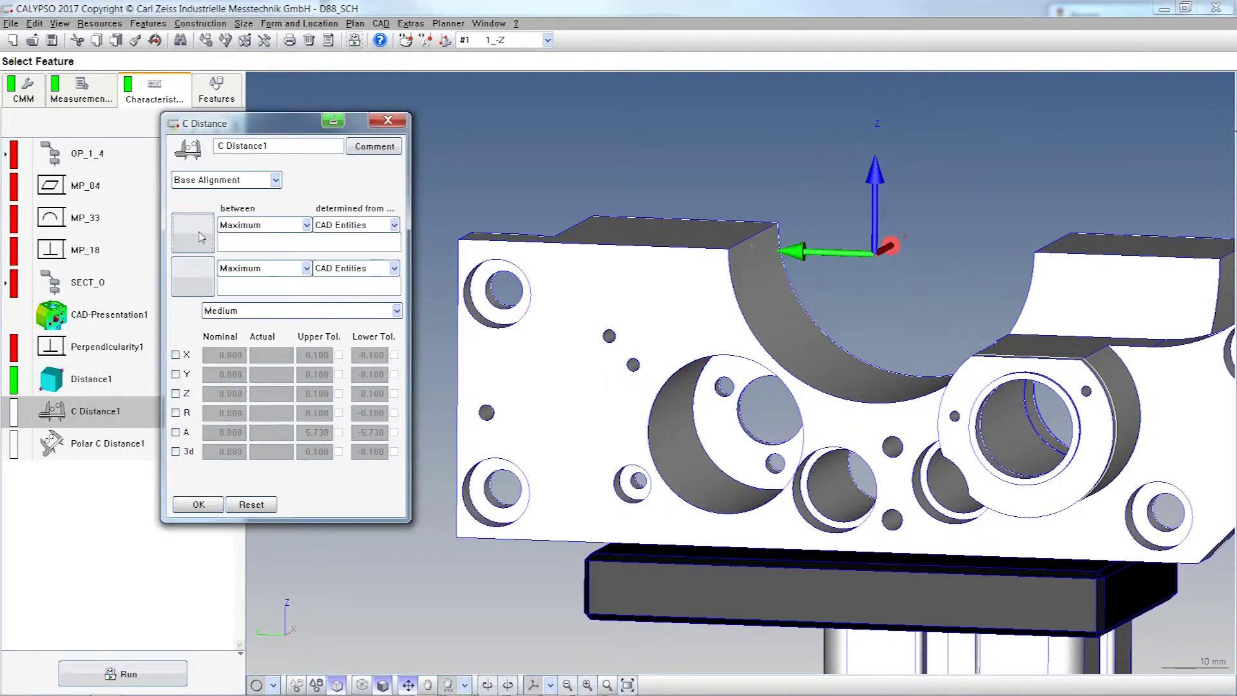
pyautogui.click(202, 237)
pyautogui.click(205, 394)
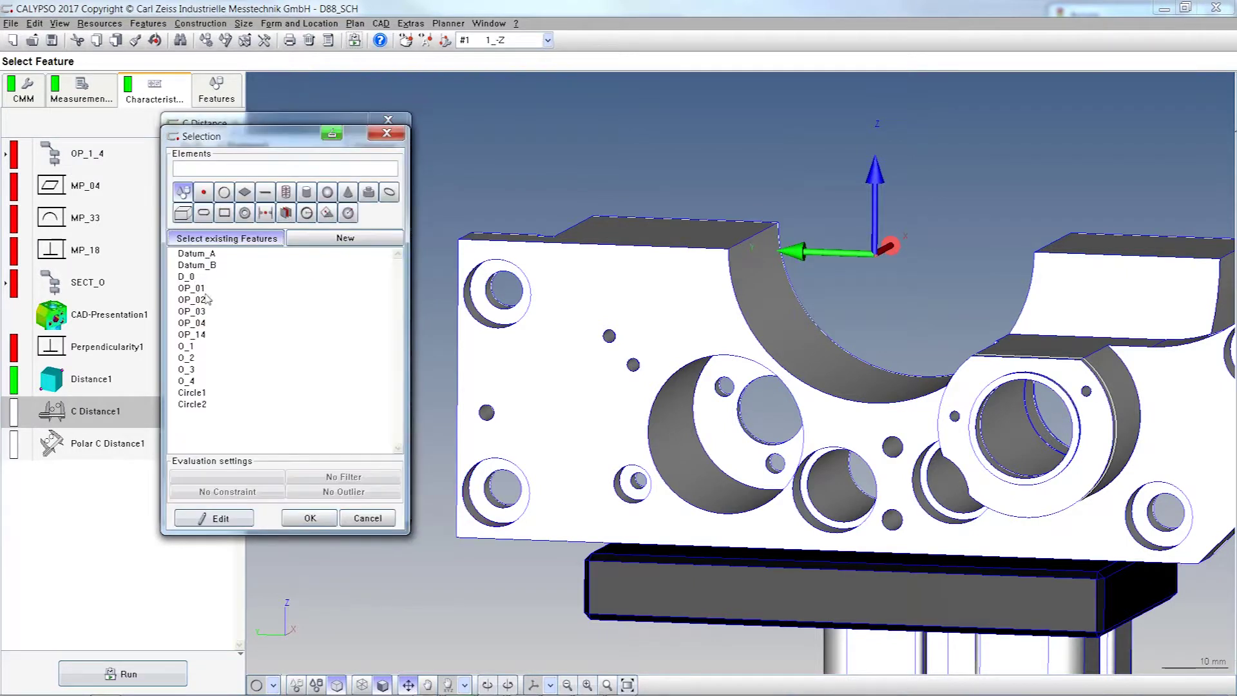
pyautogui.click(201, 405)
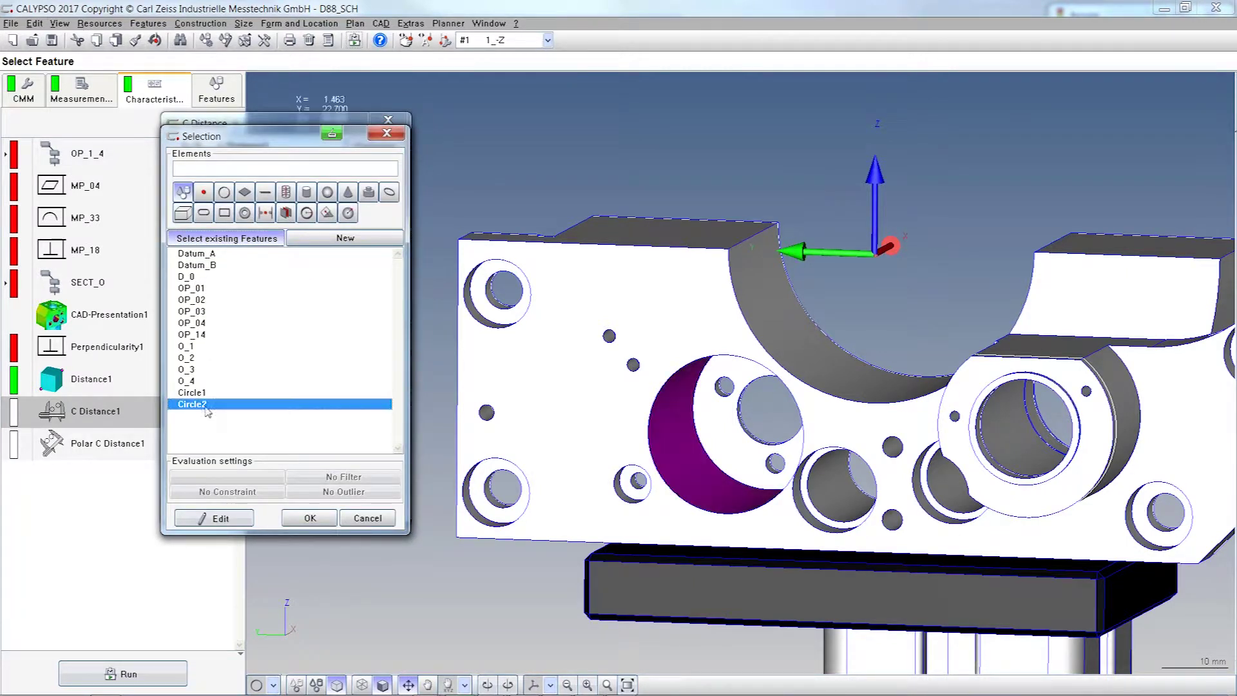
pyautogui.click(308, 517)
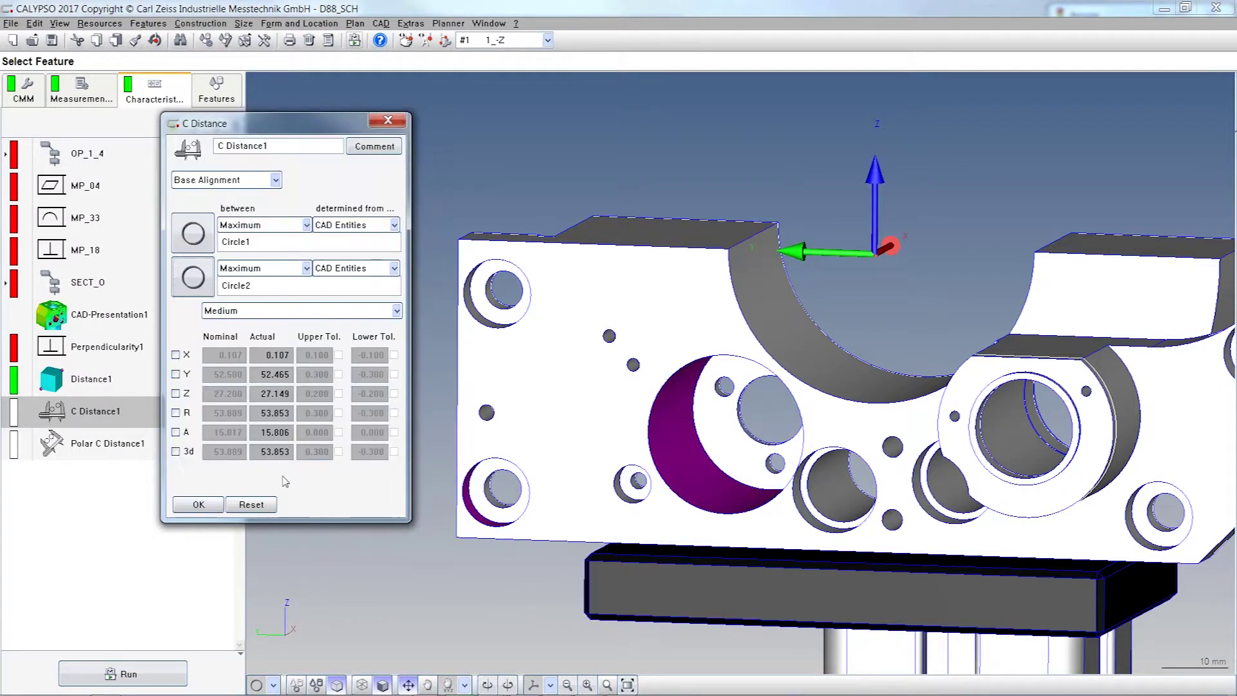
# Enable the Y distance and measure between the centres of Circle1 and Circle2.
pyautogui.click(176, 376)
pyautogui.click(306, 225)
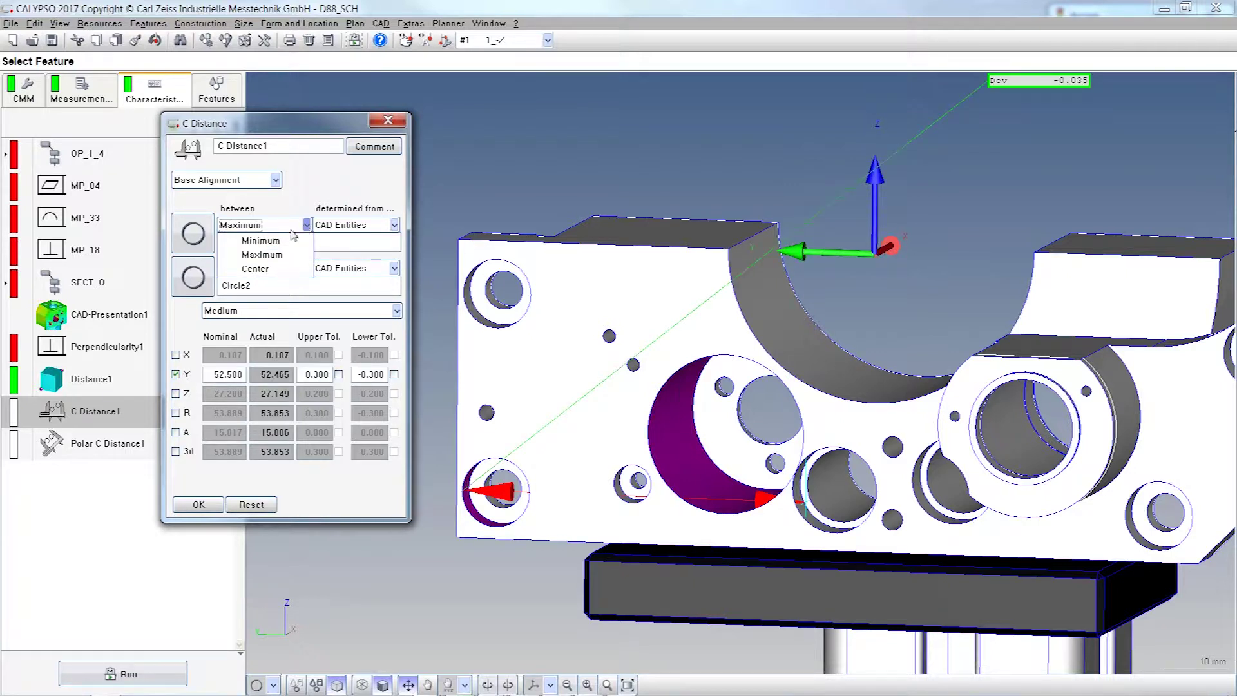
pyautogui.click(256, 269)
pyautogui.click(306, 267)
pyautogui.click(271, 314)
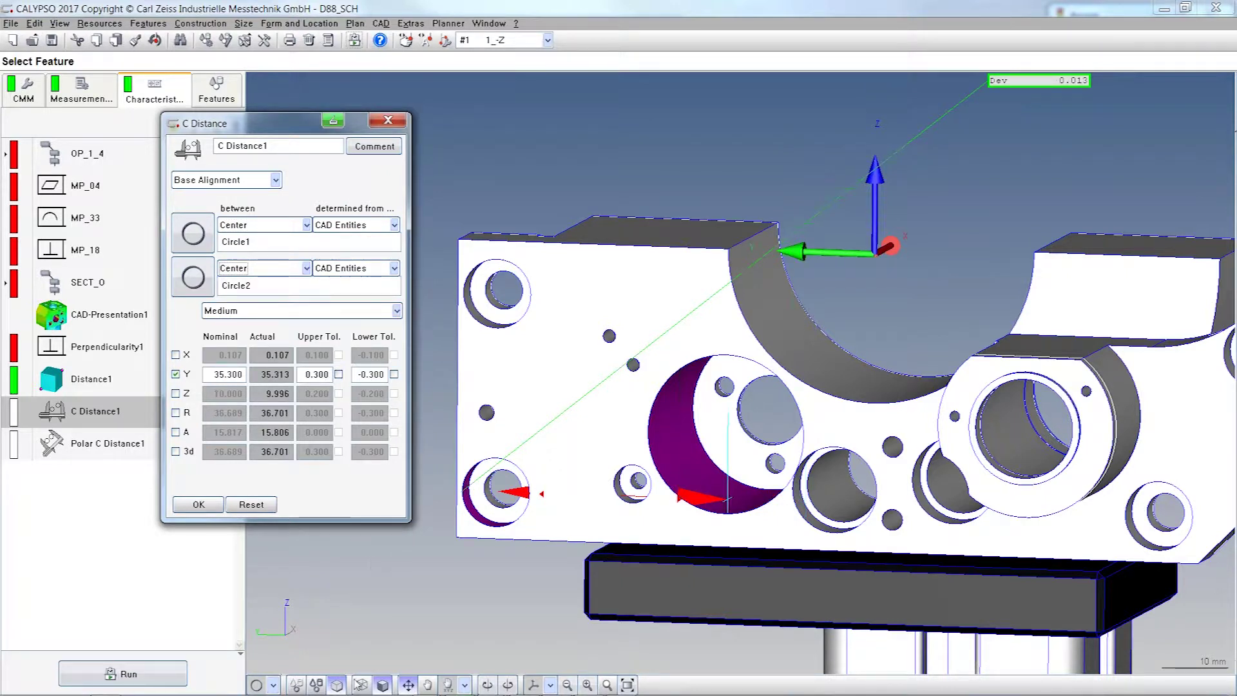
# Show the part as wireframe and compare Distance1 with C Distance1 (actual Y 35.313).
pyautogui.click(362, 685)
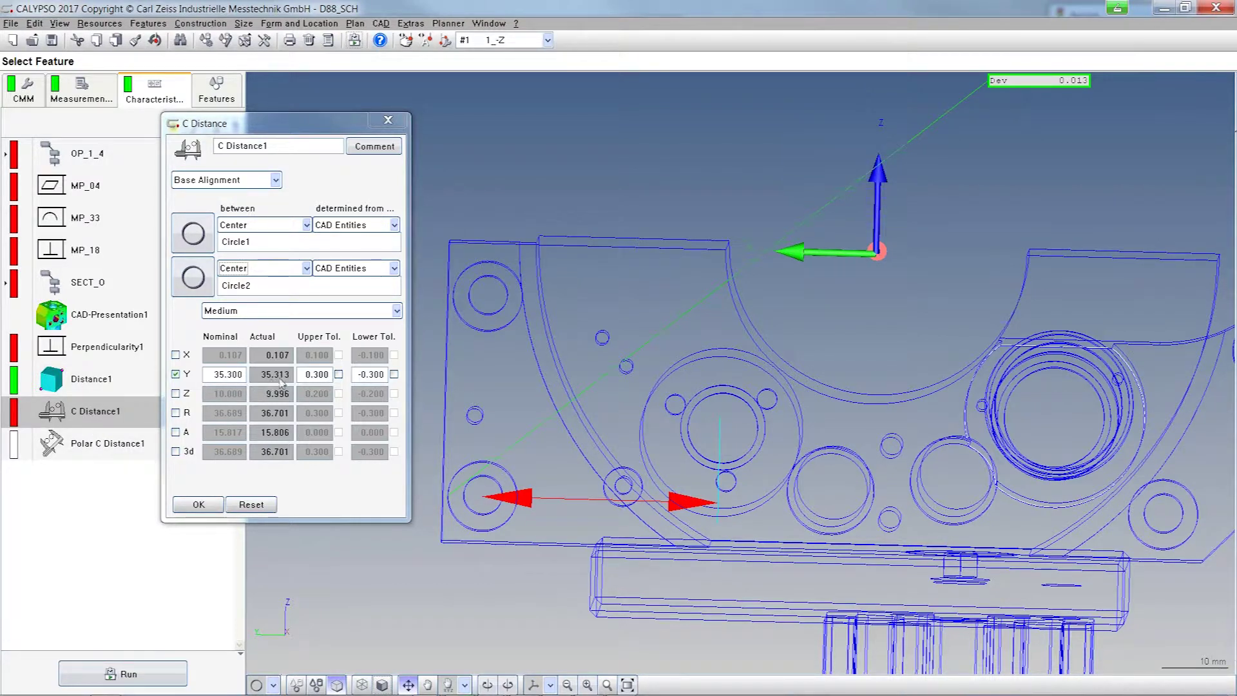
pyautogui.click(113, 386)
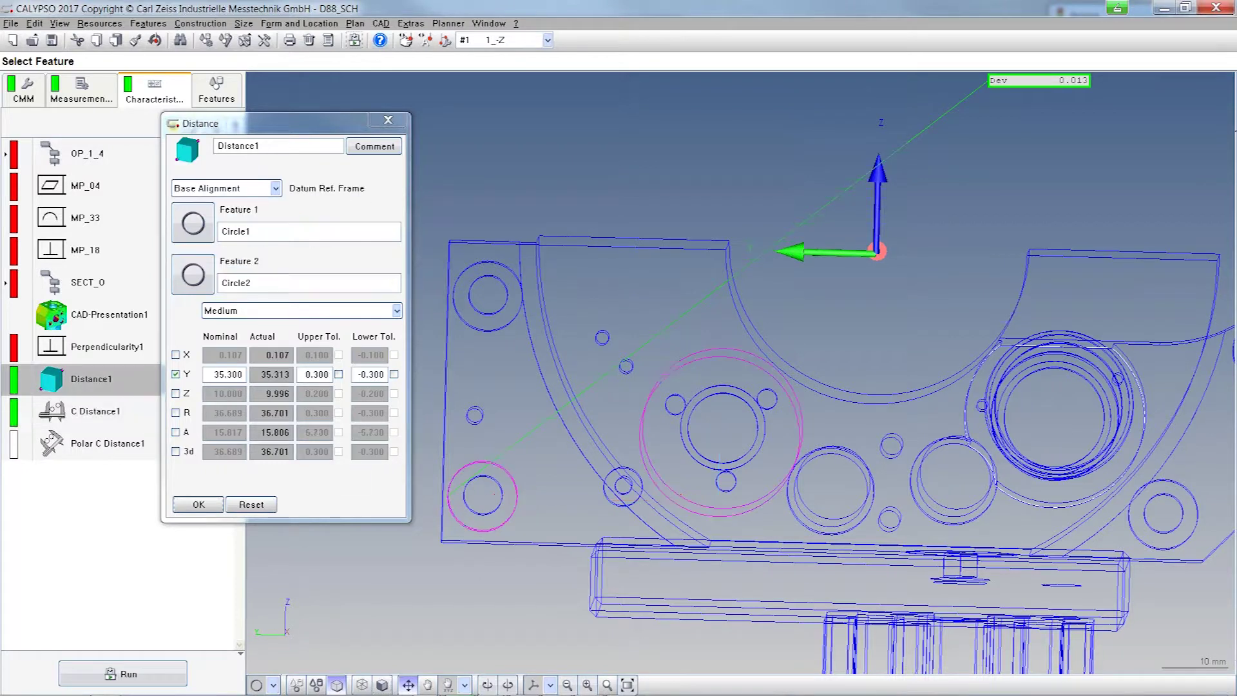
pyautogui.click(96, 412)
pyautogui.click(97, 380)
pyautogui.click(98, 411)
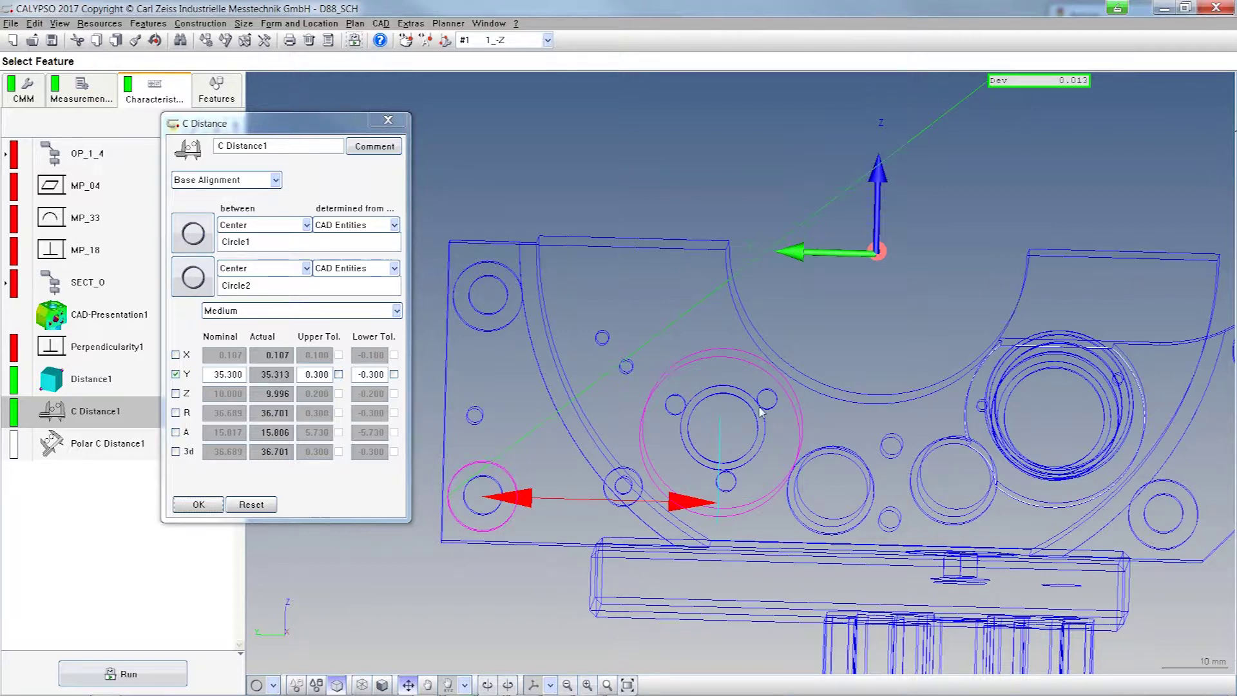
# Try Maximum for both circles in C Distance1, then Minimum for both.
pyautogui.click(307, 225)
pyautogui.click(262, 255)
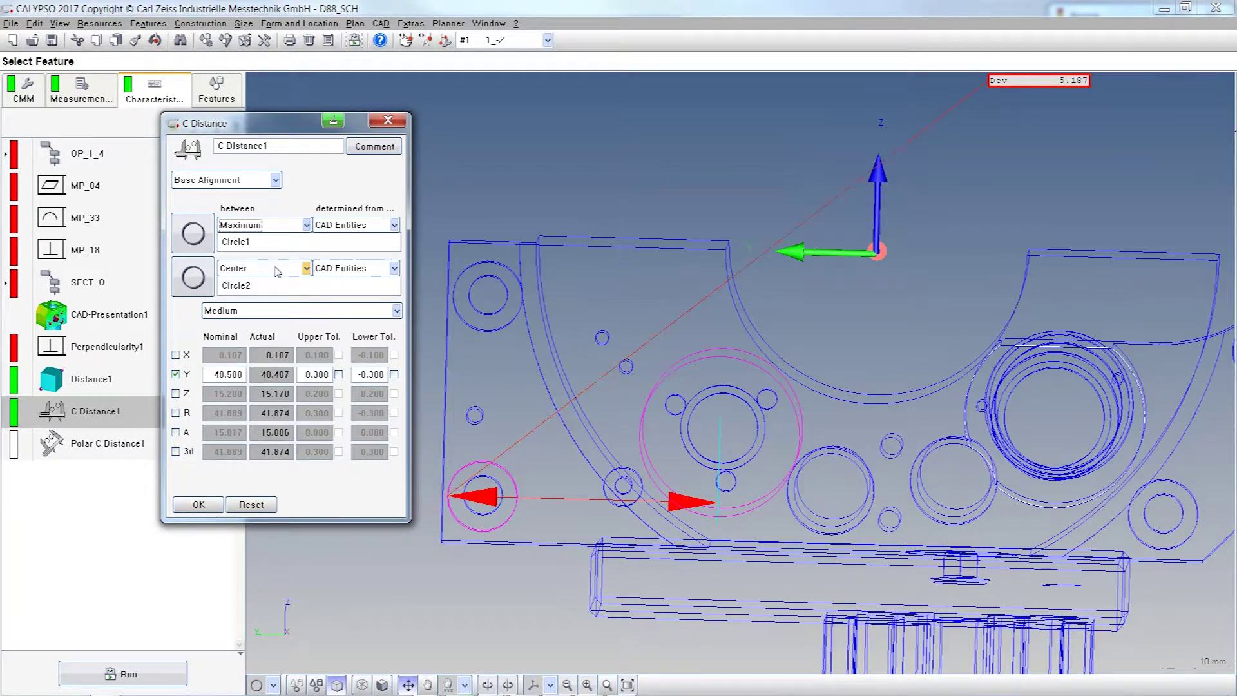
pyautogui.click(307, 268)
pyautogui.click(297, 295)
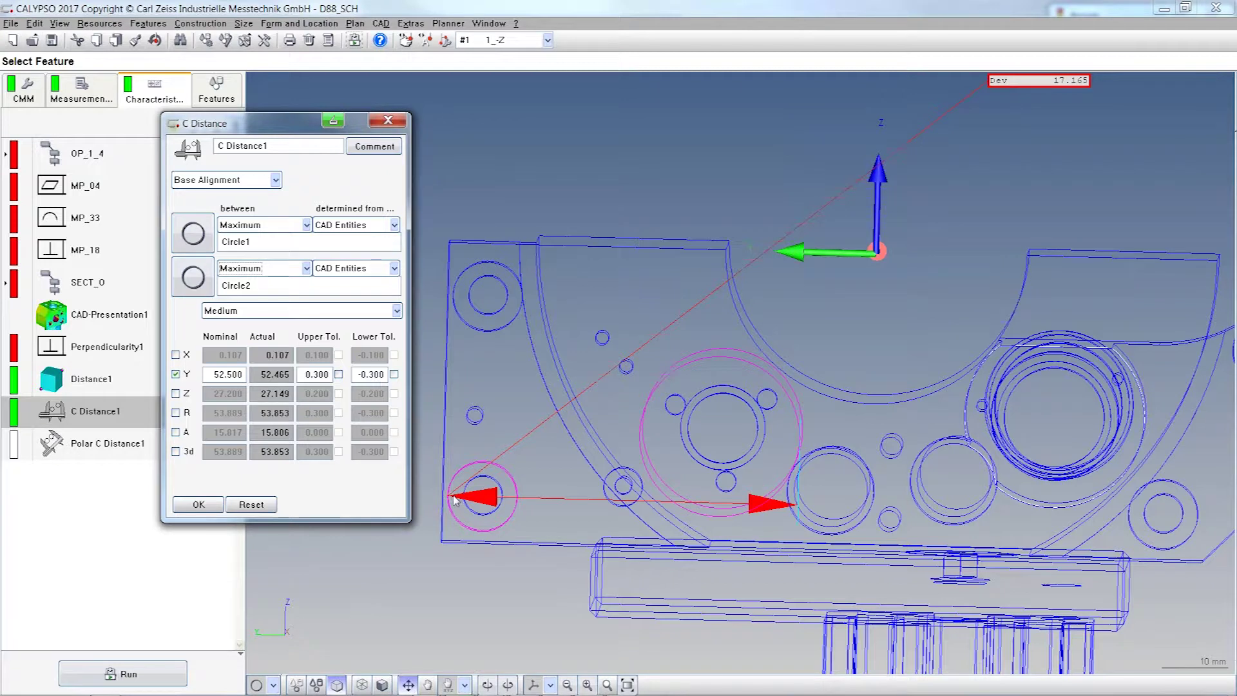
pyautogui.click(306, 269)
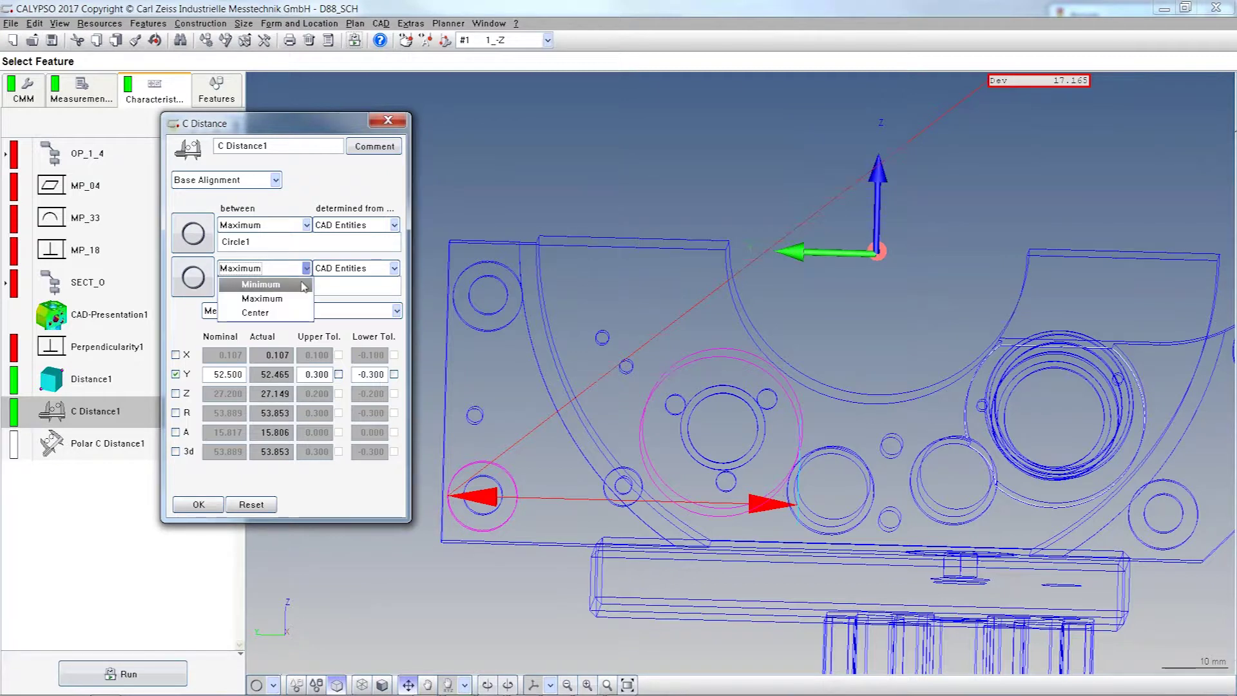
pyautogui.click(296, 294)
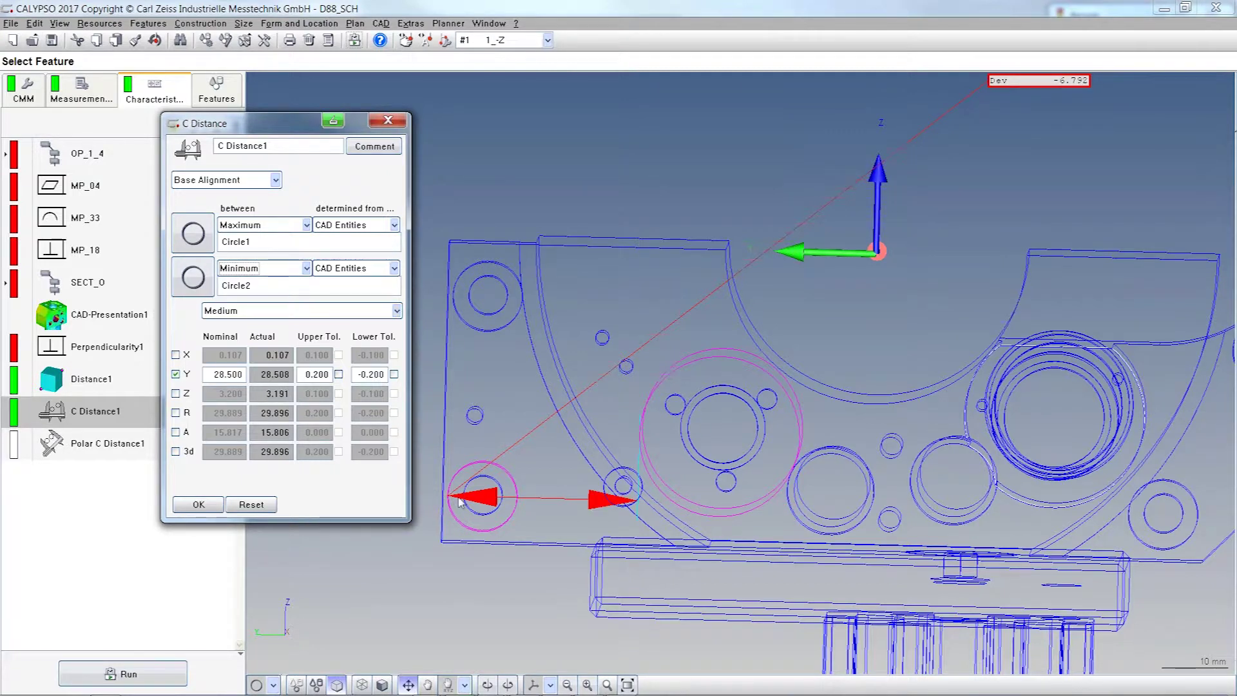
pyautogui.click(306, 224)
pyautogui.click(282, 241)
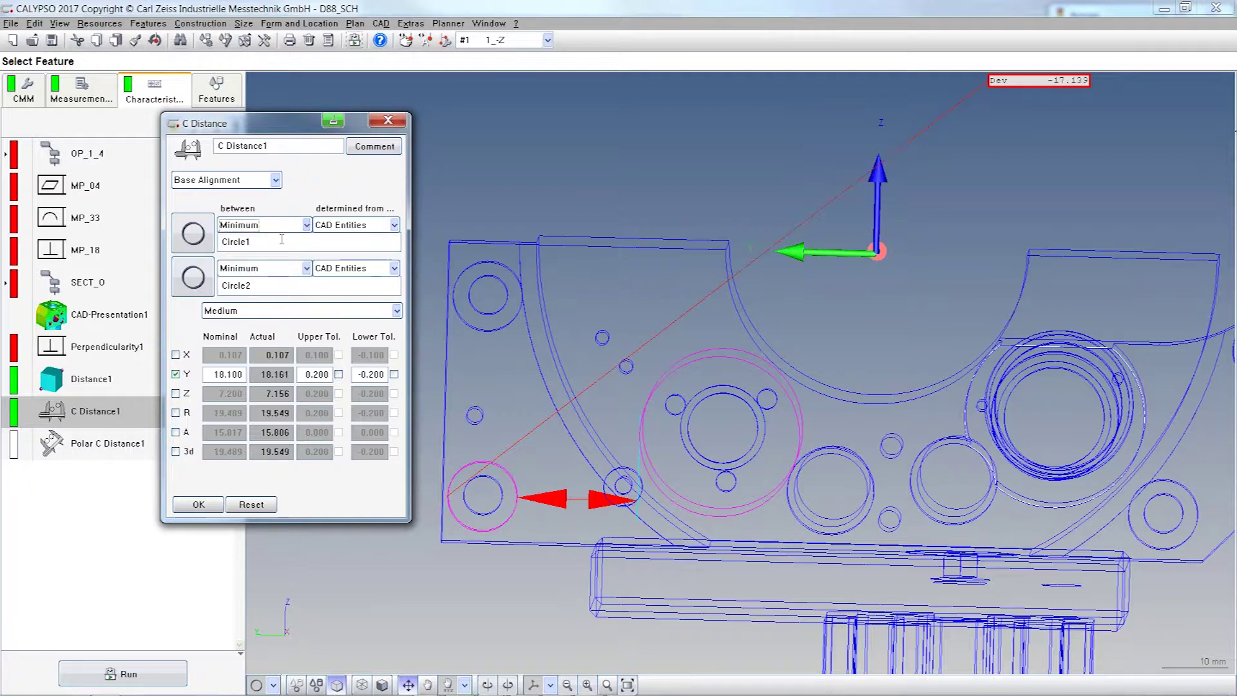
# Switch both circles to Center, then settle on Maximum for both (Y nominal 52.500, actual 52.465).
pyautogui.click(306, 225)
pyautogui.click(284, 258)
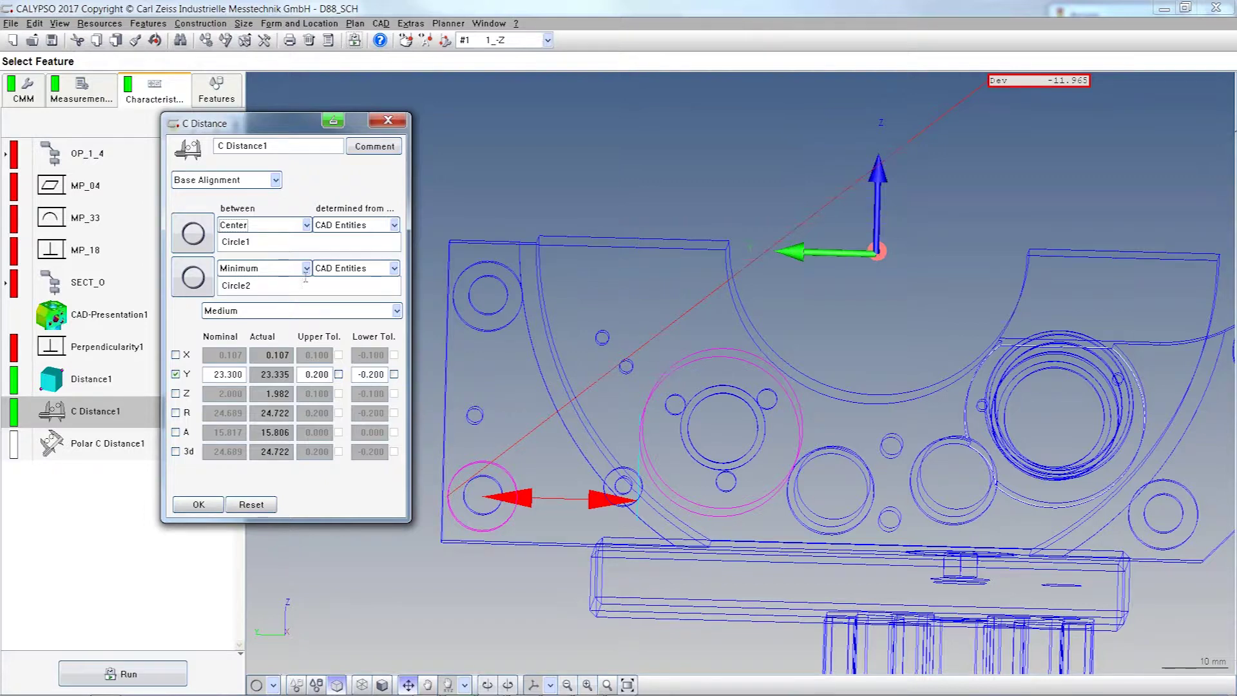
pyautogui.click(307, 268)
pyautogui.click(288, 312)
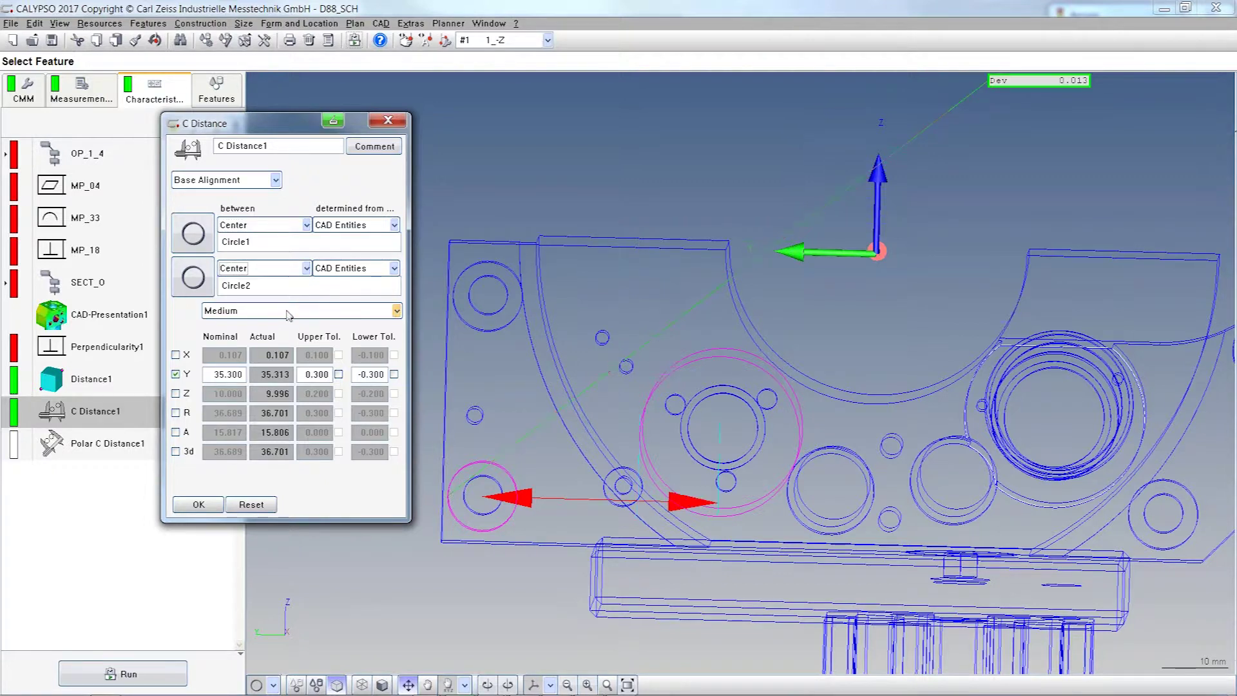
pyautogui.click(306, 224)
pyautogui.click(283, 238)
pyautogui.click(307, 268)
pyautogui.click(290, 294)
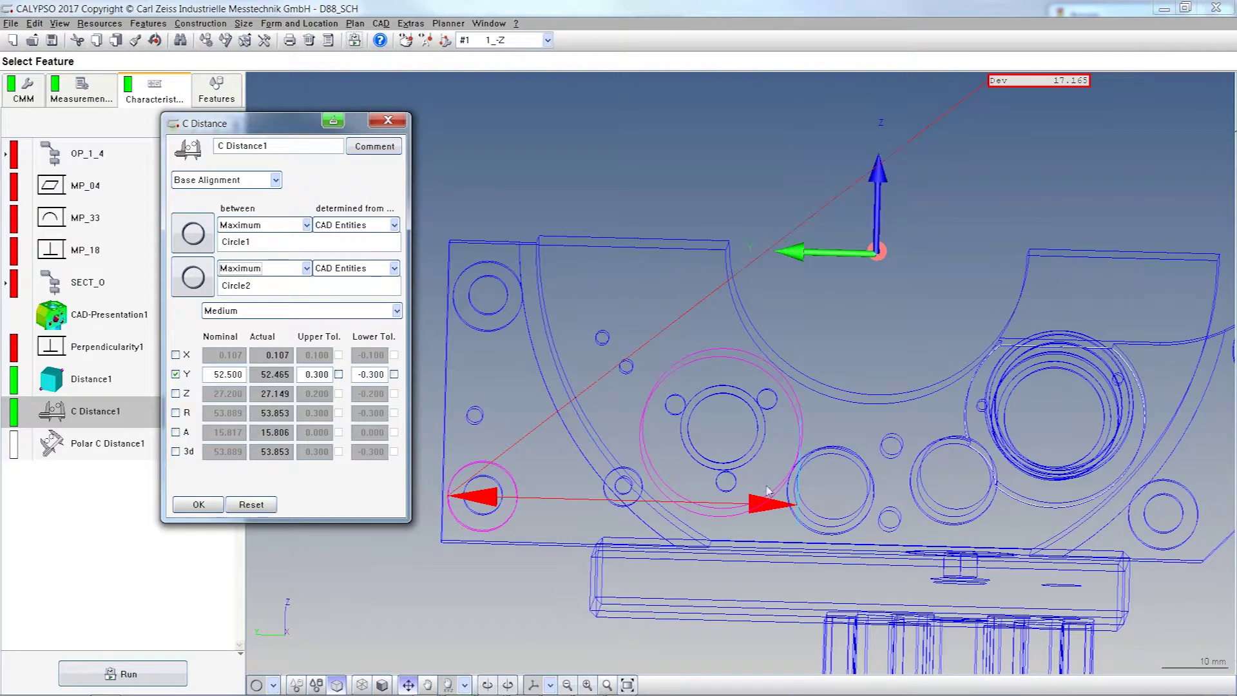
# Determine Circle1 and Circle2 from Measuring points instead of CAD Entities, giving actual Y 52.864.
pyautogui.click(393, 226)
pyautogui.click(390, 242)
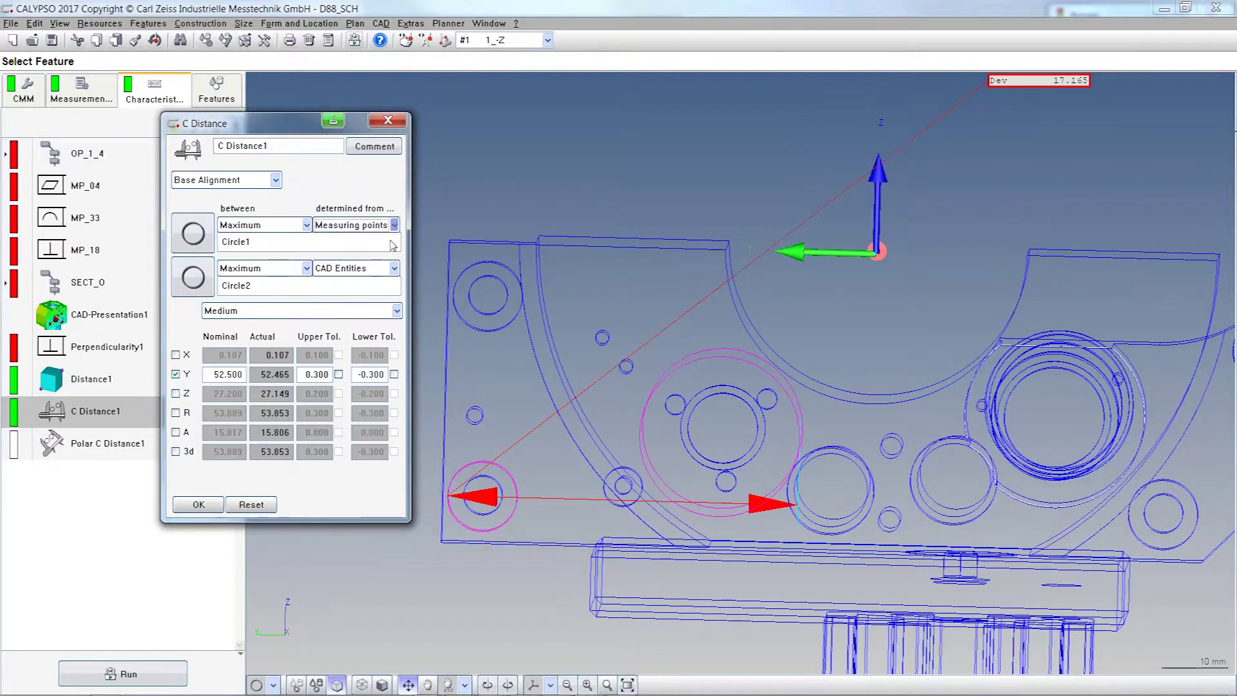
pyautogui.click(394, 268)
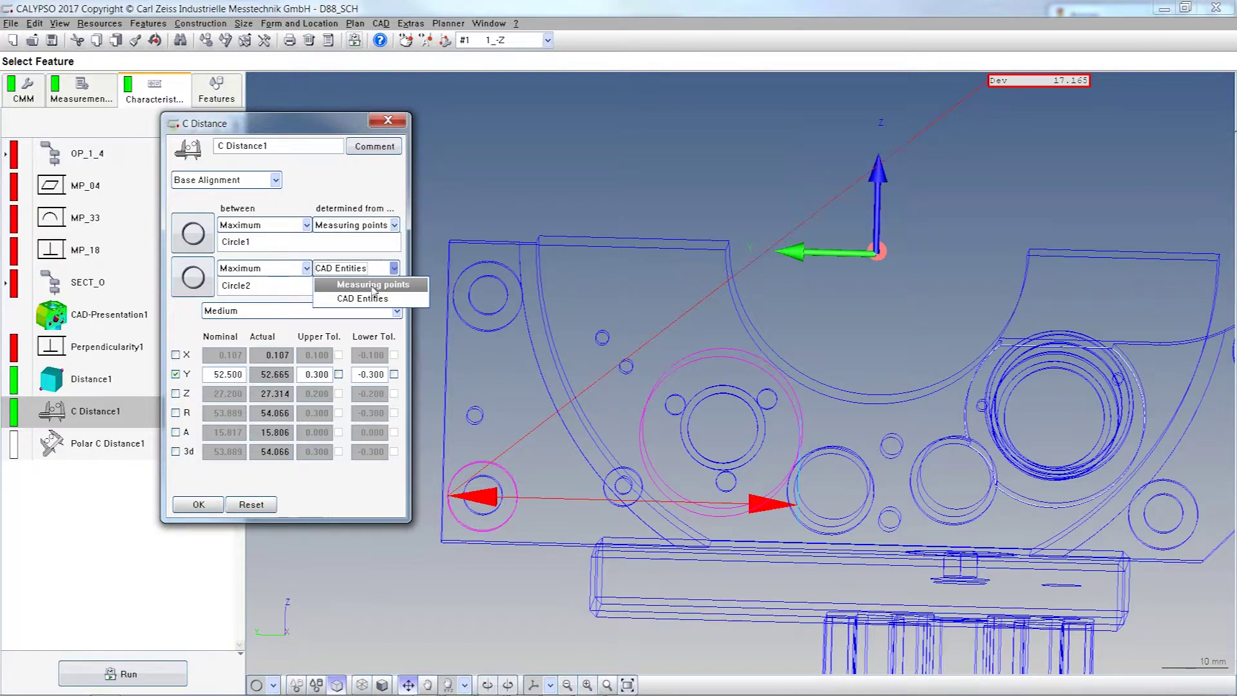
pyautogui.click(373, 286)
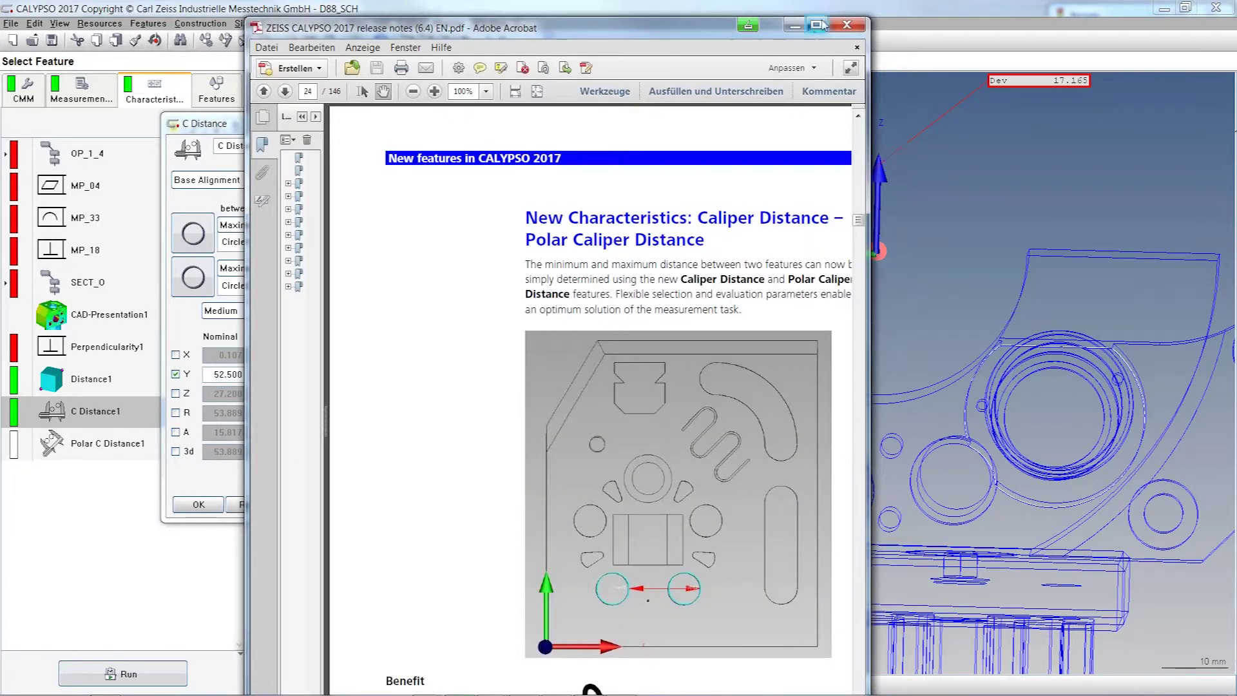
# Maximize the release notes and scroll through the Caliper Distance pages 24–27.
pyautogui.click(817, 25)
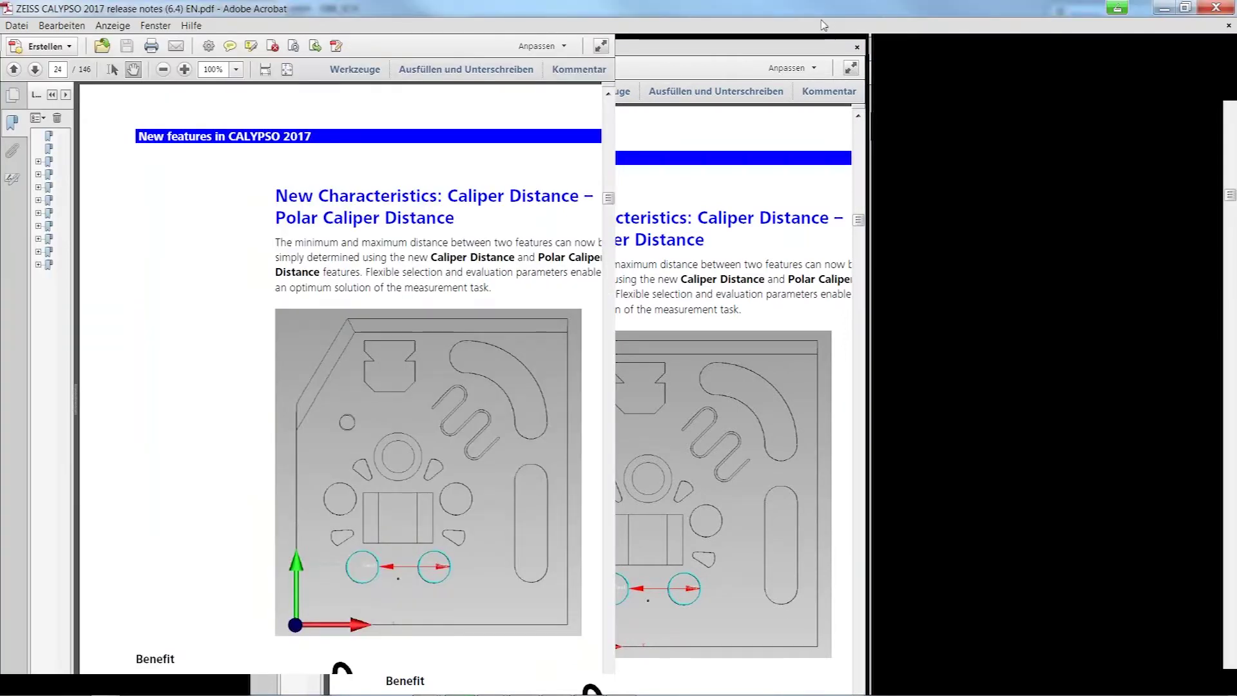
pyautogui.scroll(-5, 820, 311)
pyautogui.scroll(-15, 820, 311)
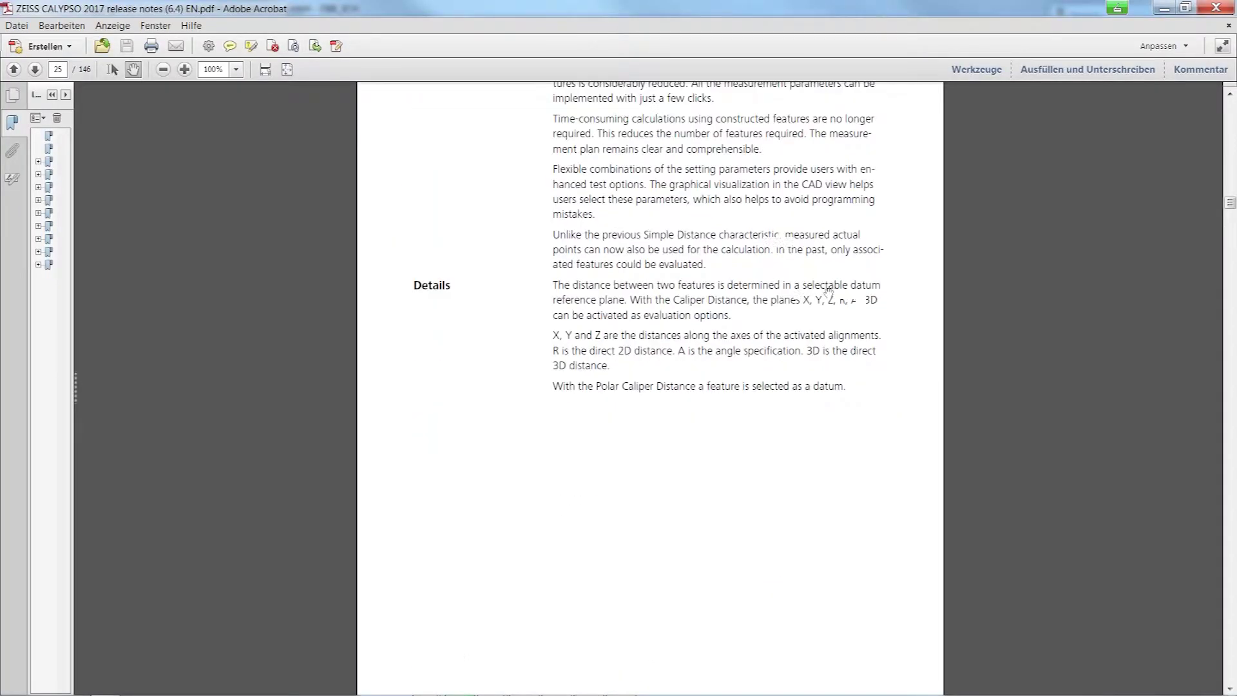
pyautogui.scroll(-12, 824, 312)
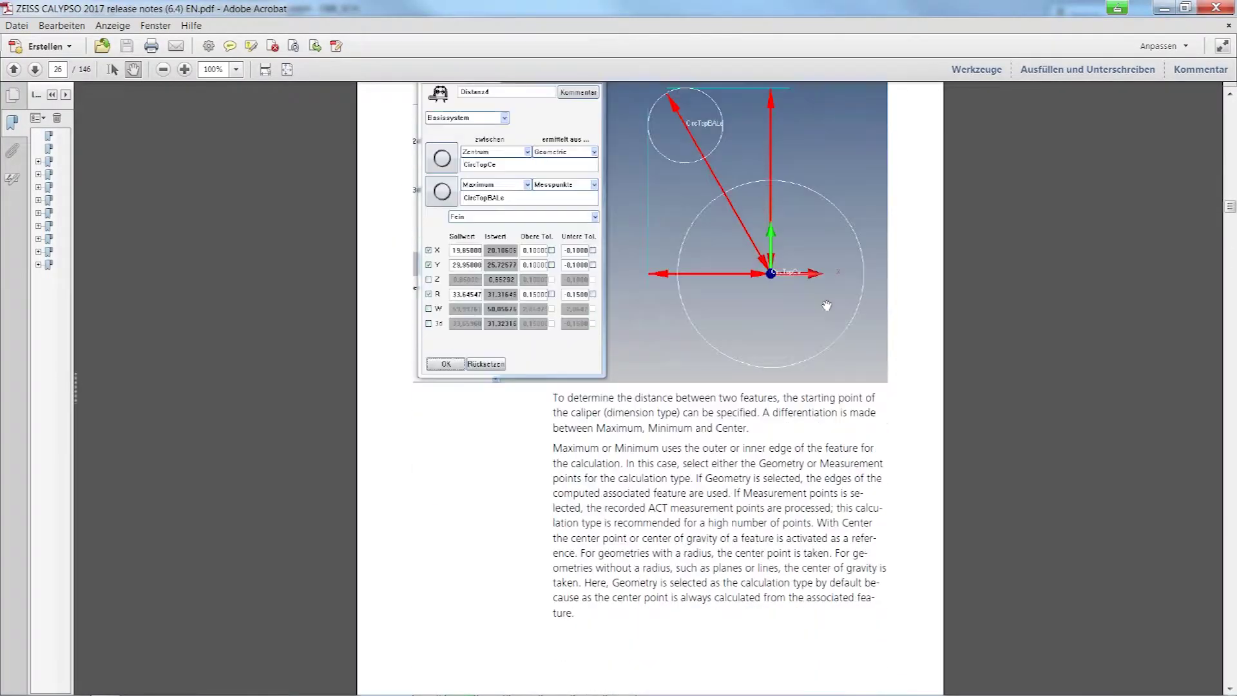
pyautogui.keyDown('ctrl'); pyautogui.scroll(3, 815, 305); pyautogui.keyUp('ctrl')
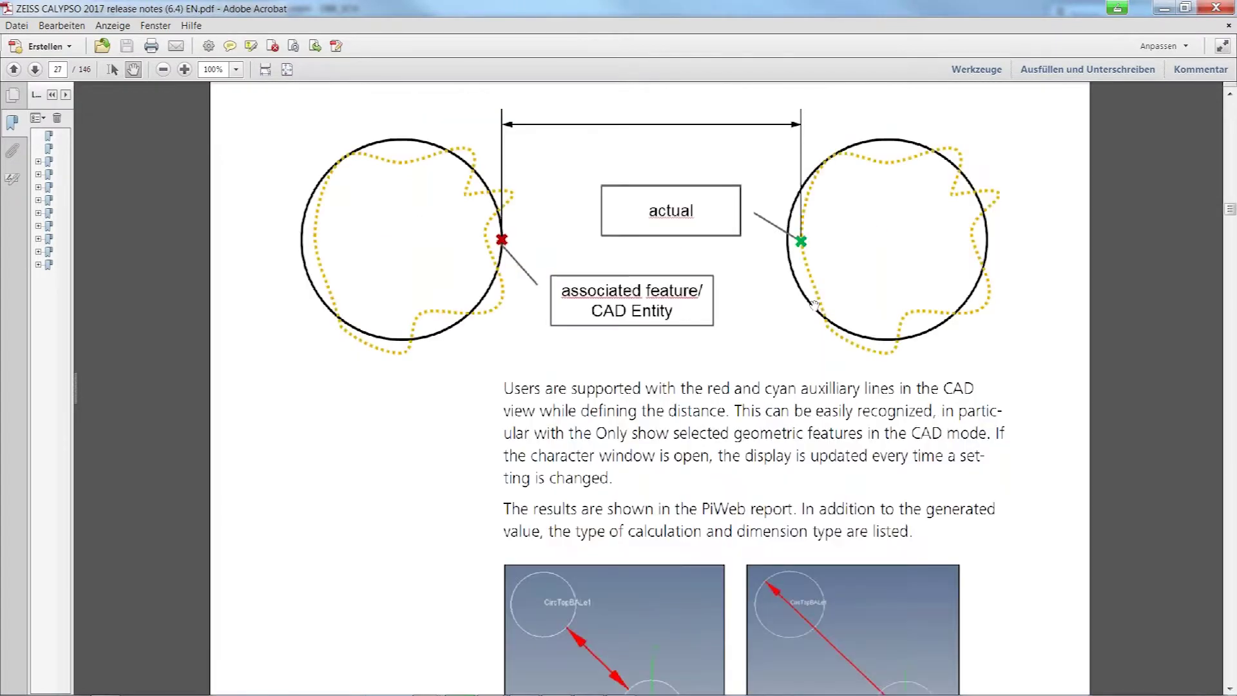
pyautogui.scroll(1, 811, 304)
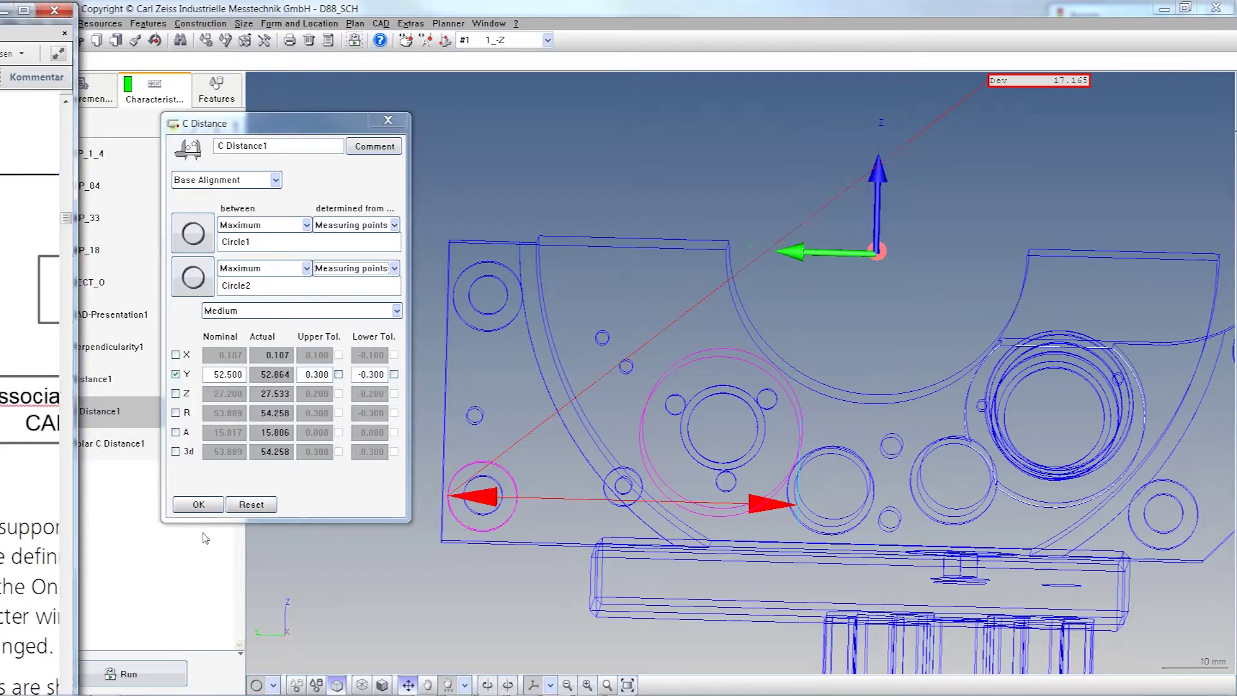
# Save C Distance1, then give Polar C Distance1 Circle1 and Circle2 as features and choose a primary datum.
pyautogui.click(198, 504)
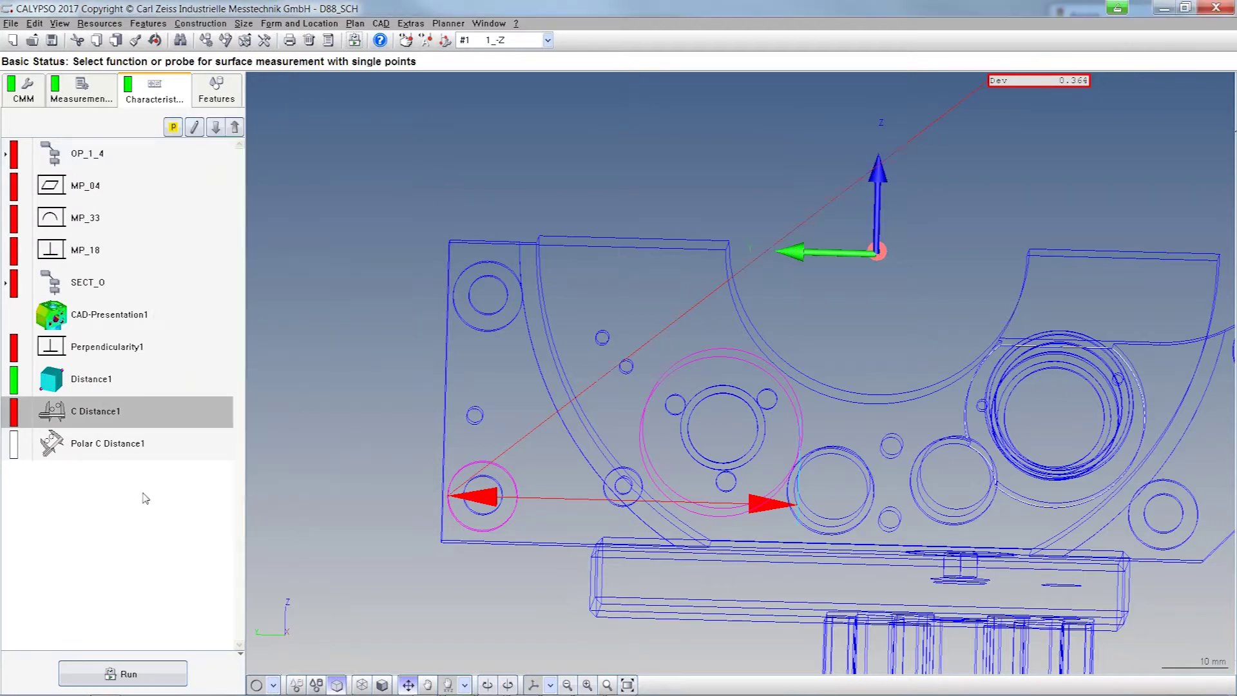
pyautogui.doubleClick(121, 452)
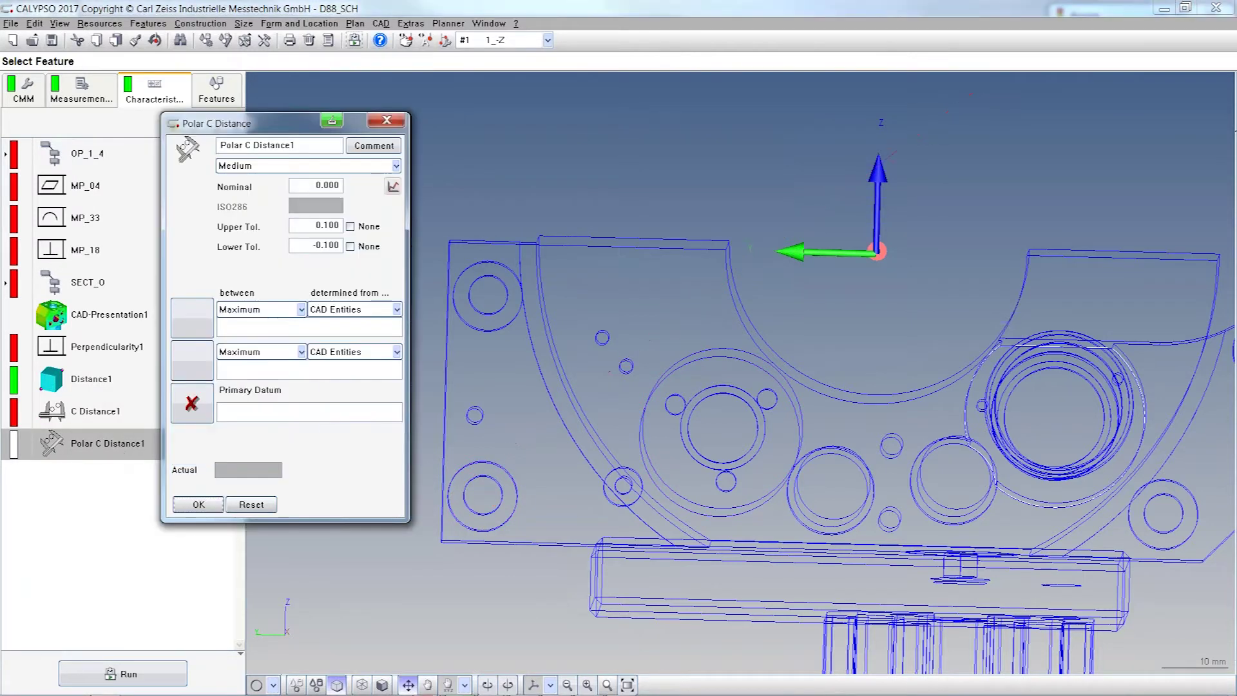
pyautogui.click(196, 312)
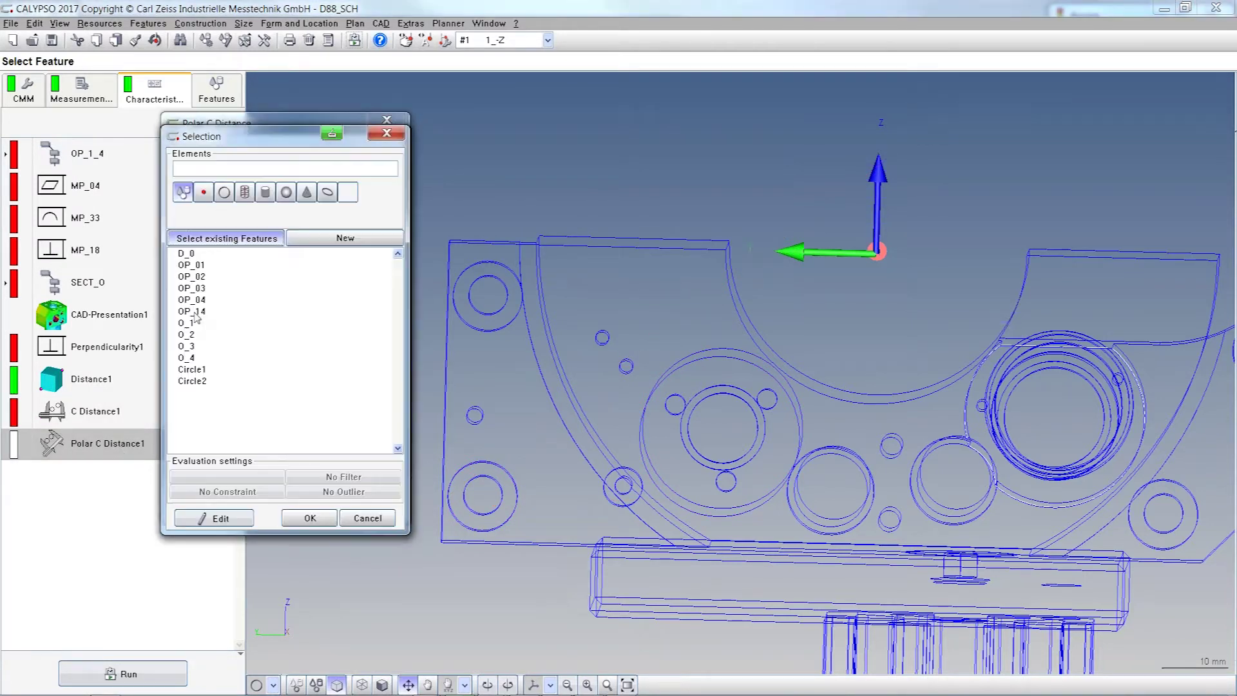
pyautogui.doubleClick(193, 370)
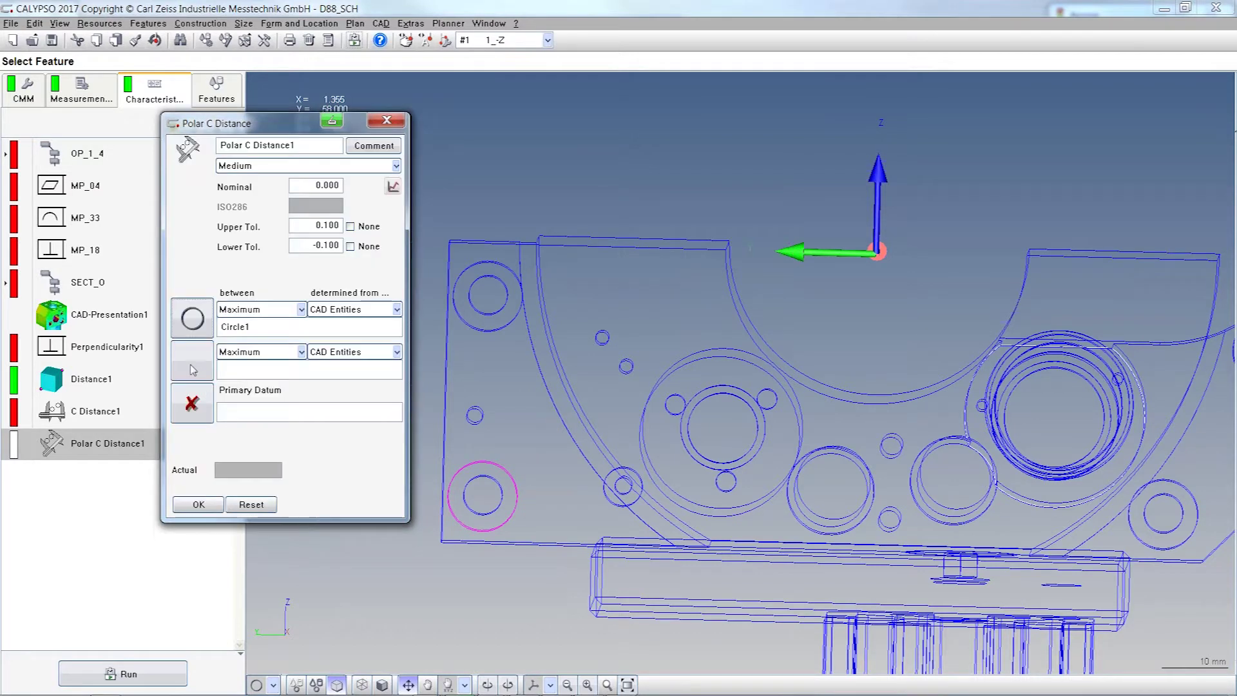
pyautogui.click(195, 371)
pyautogui.click(192, 380)
pyautogui.click(310, 518)
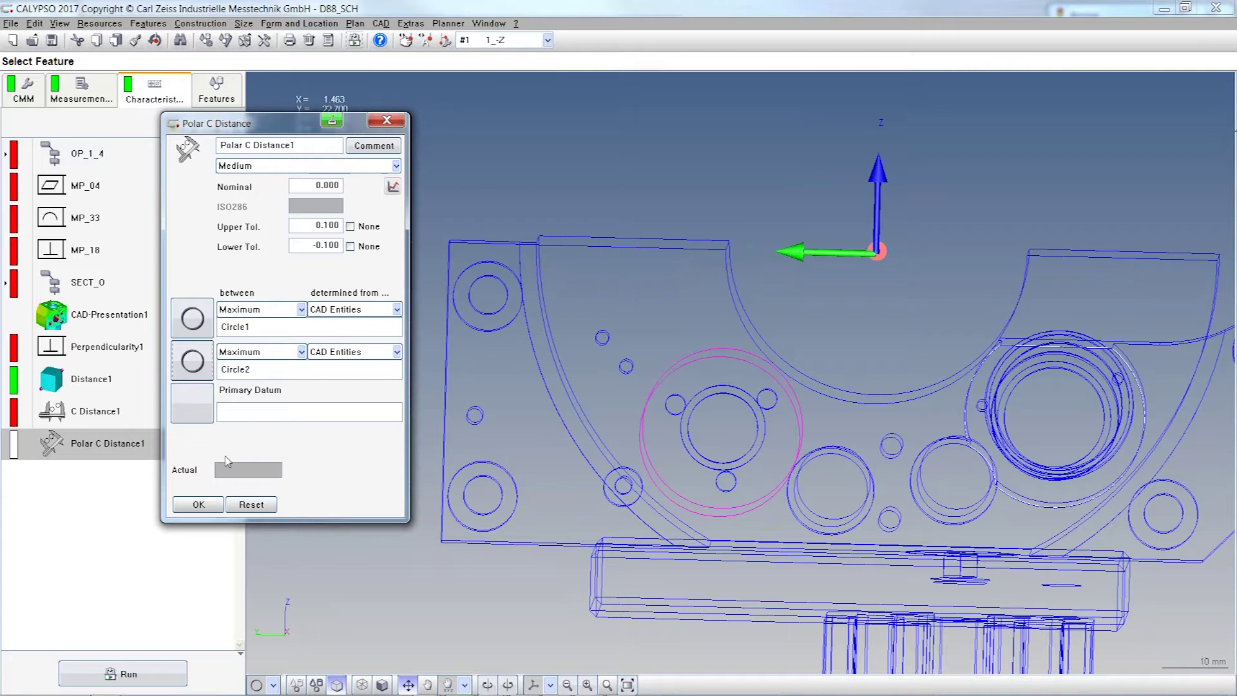
pyautogui.click(204, 412)
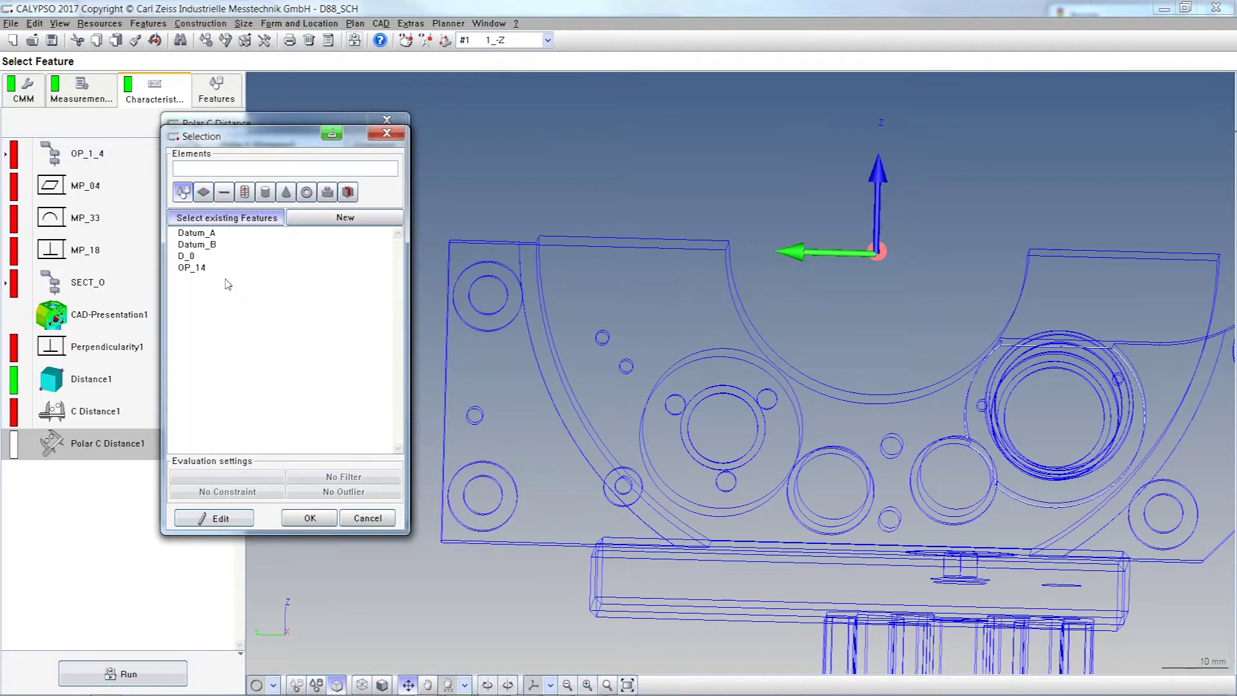
# Filter the datum candidates to planes and set Datum_A as the primary datum.
pyautogui.click(217, 258)
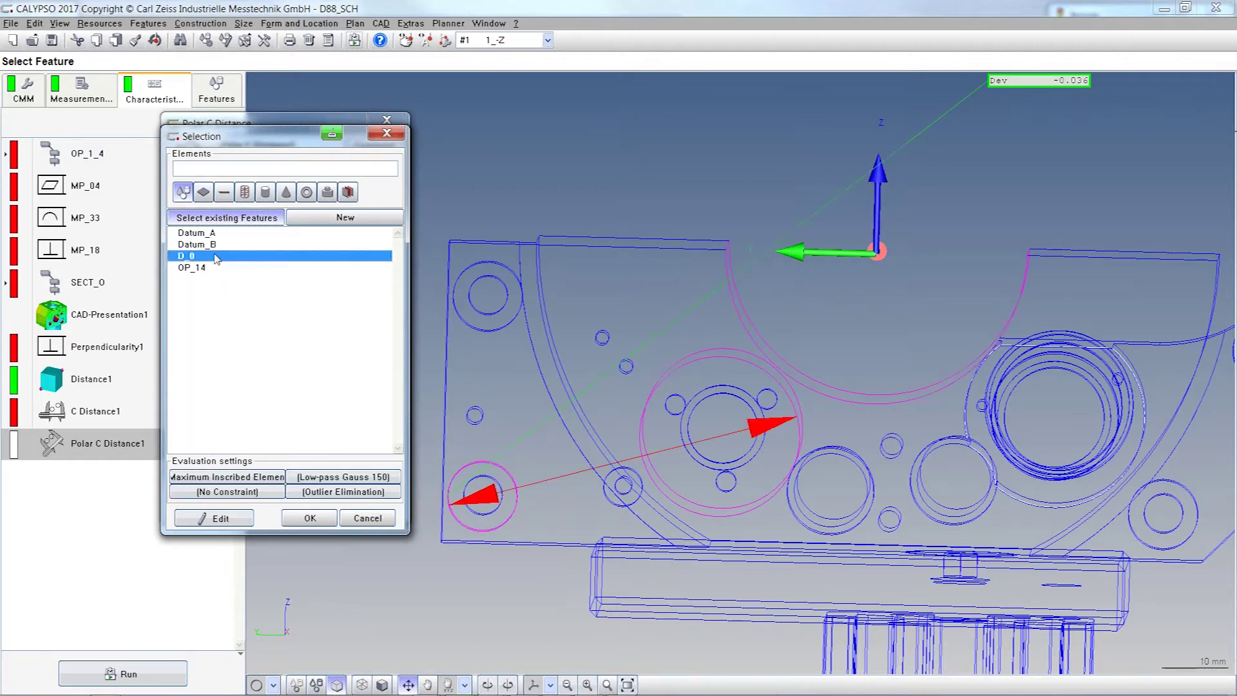
pyautogui.click(203, 192)
pyautogui.click(218, 245)
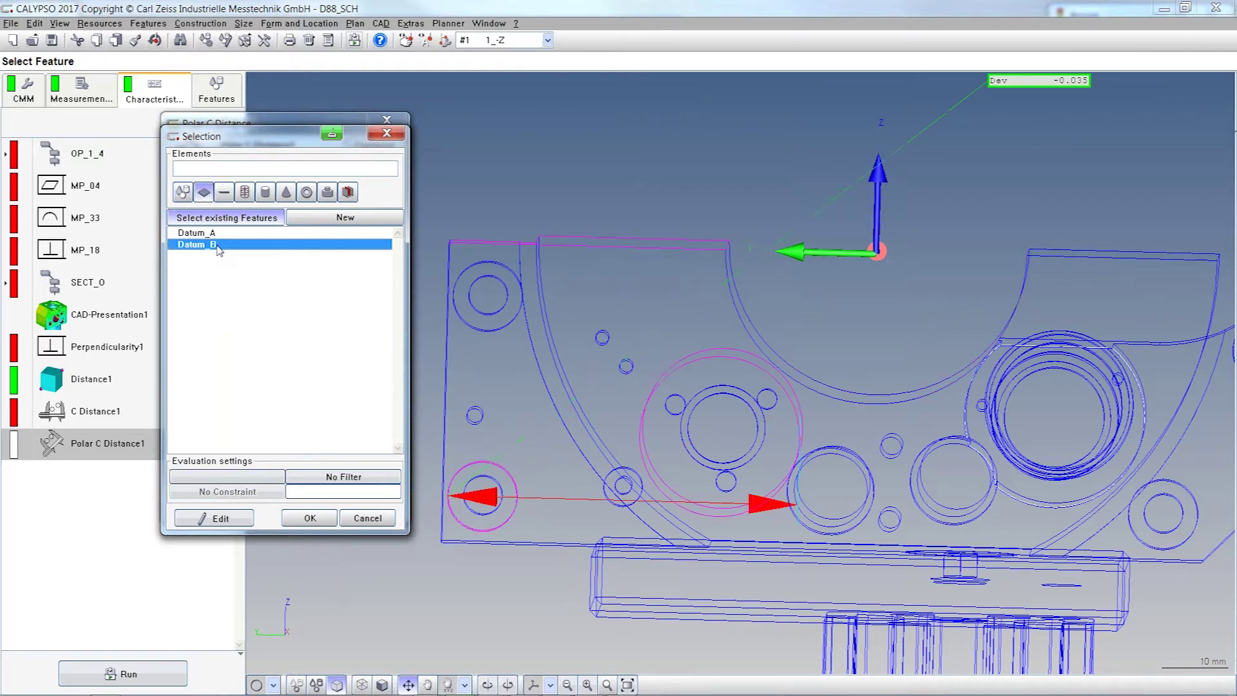
pyautogui.click(218, 234)
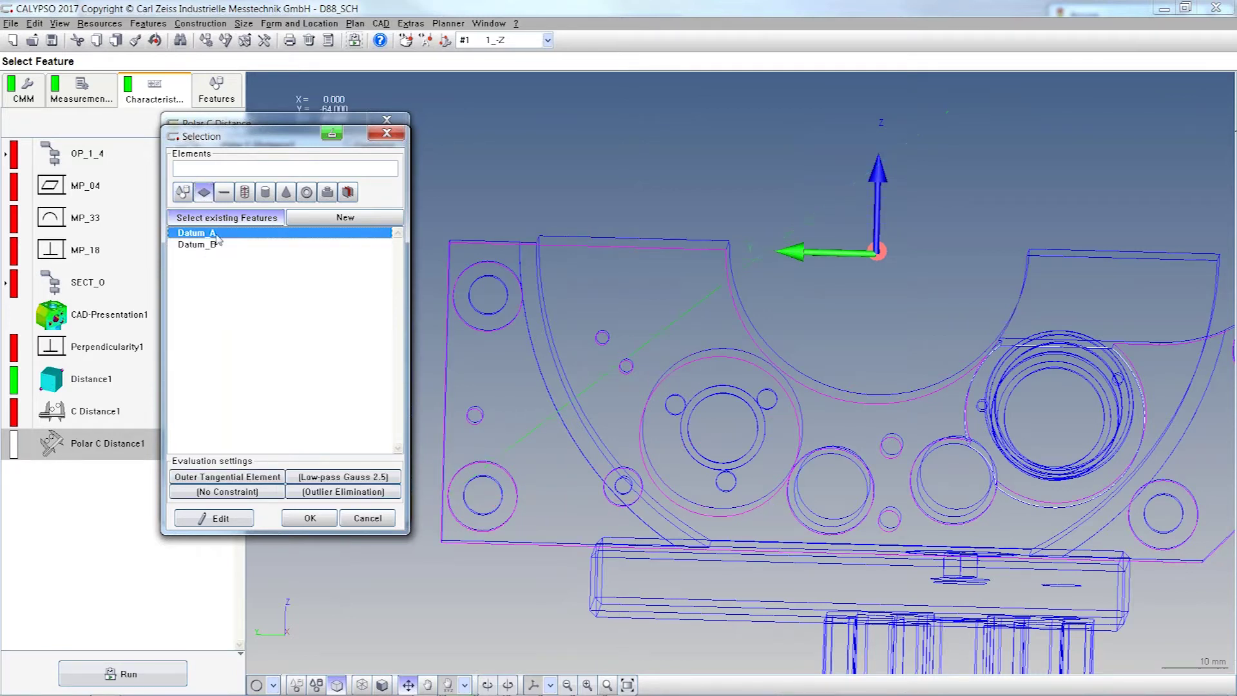
pyautogui.click(303, 515)
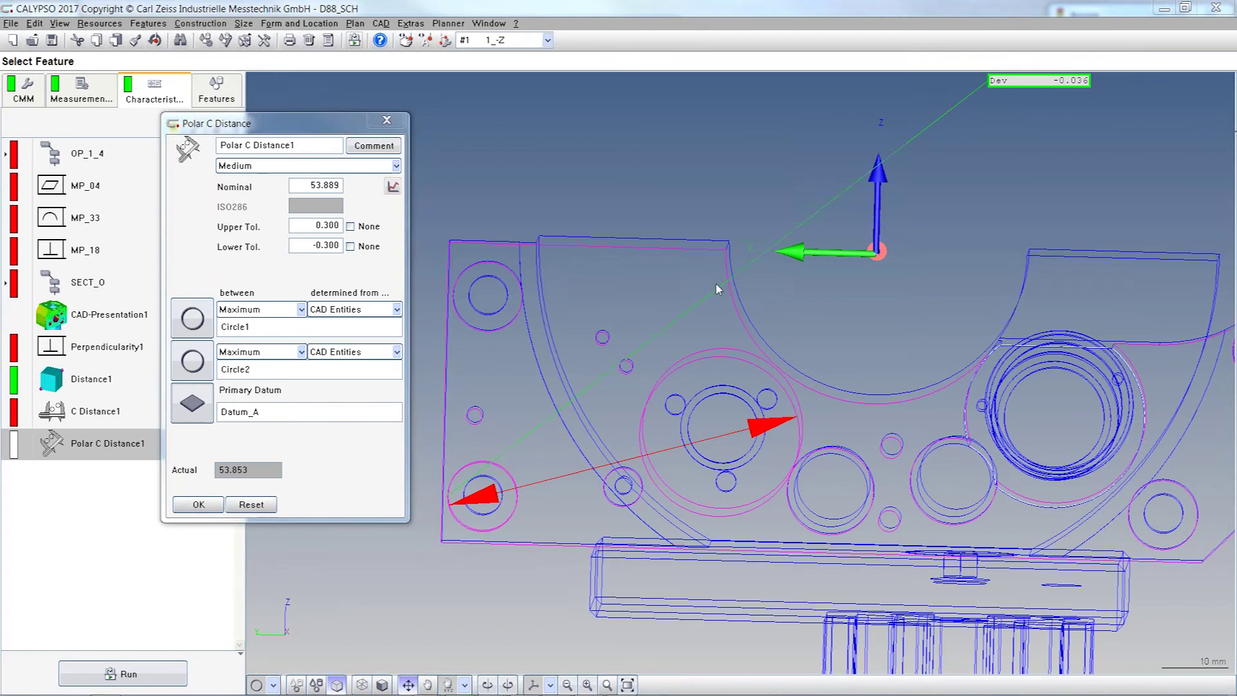
# Keep Circle1 determined from CAD Entities and save Polar C Distance1 (nominal 53.889, actual 53.853).
pyautogui.click(397, 309)
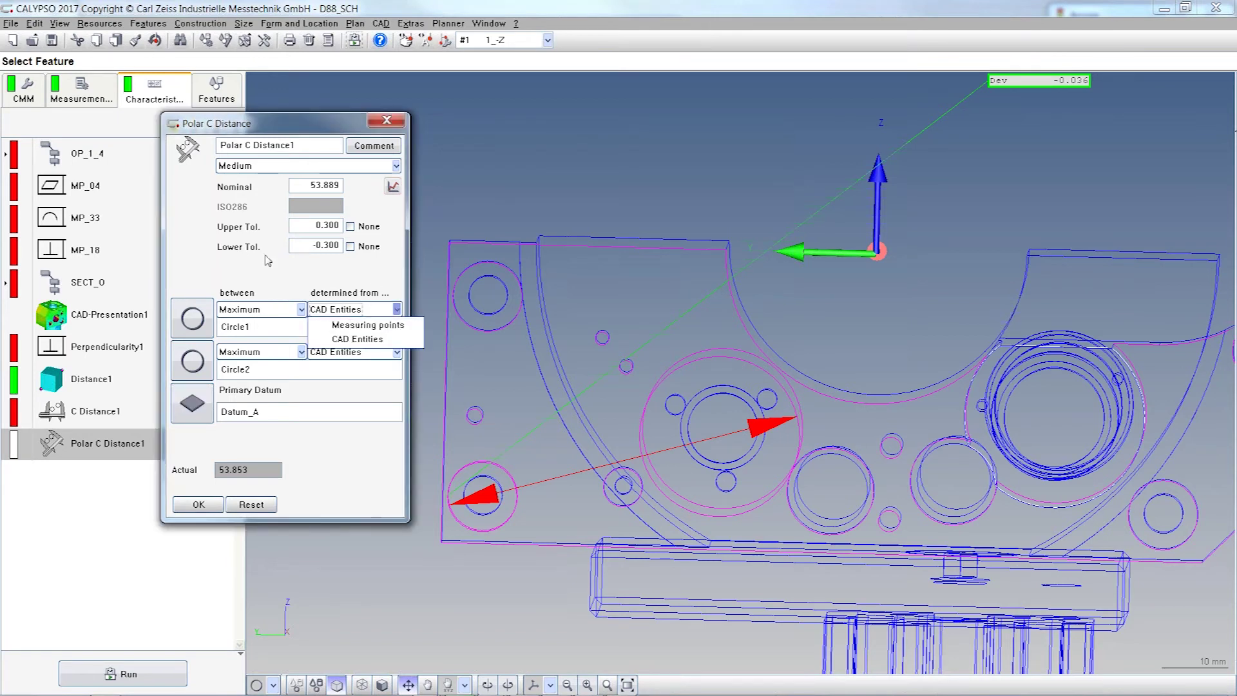
pyautogui.click(194, 246)
pyautogui.click(212, 504)
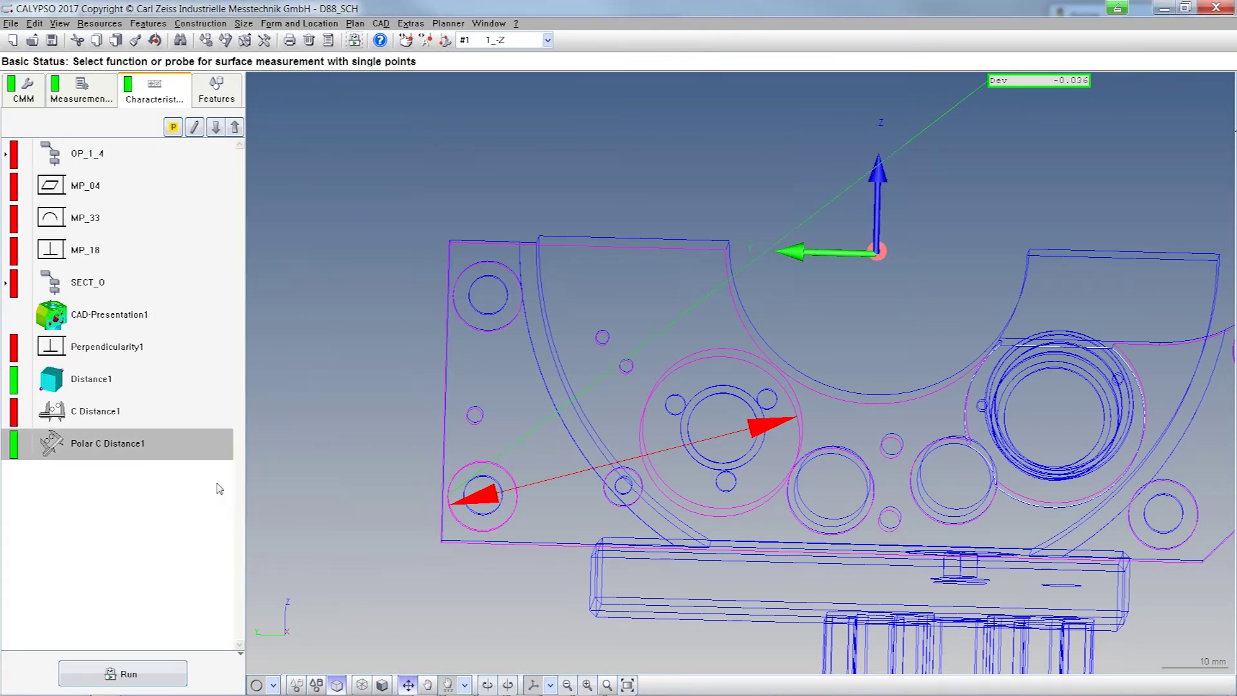